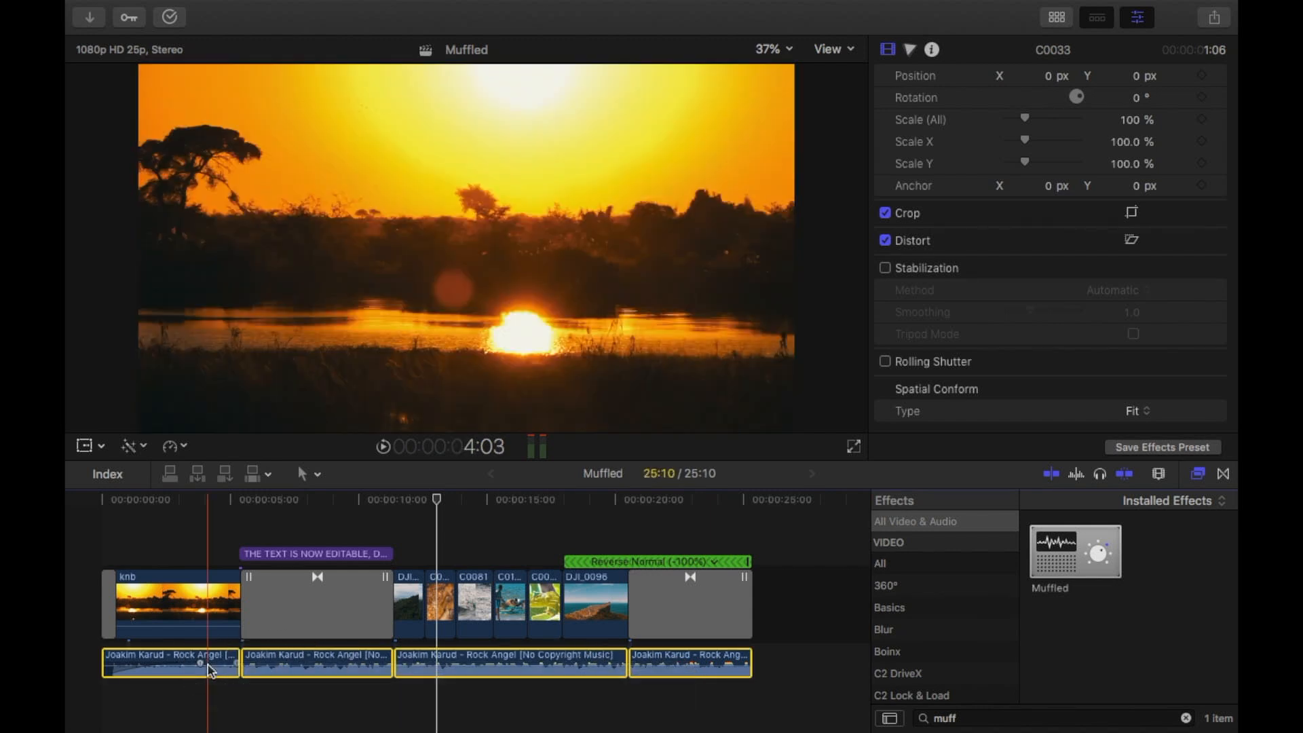
Step: Apply the Muffled audio effect to the full-length music clip beneath the video
key(BackSpace)
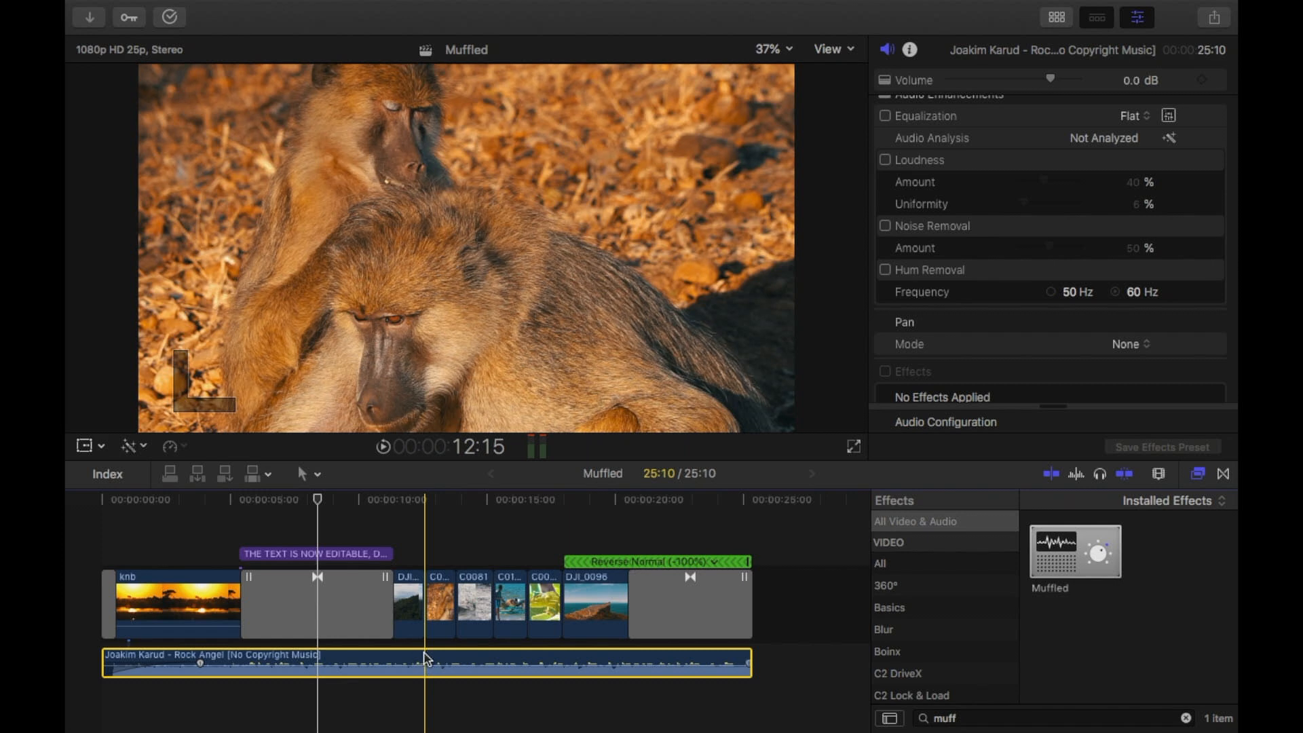
scroll(983, 261, down, 1)
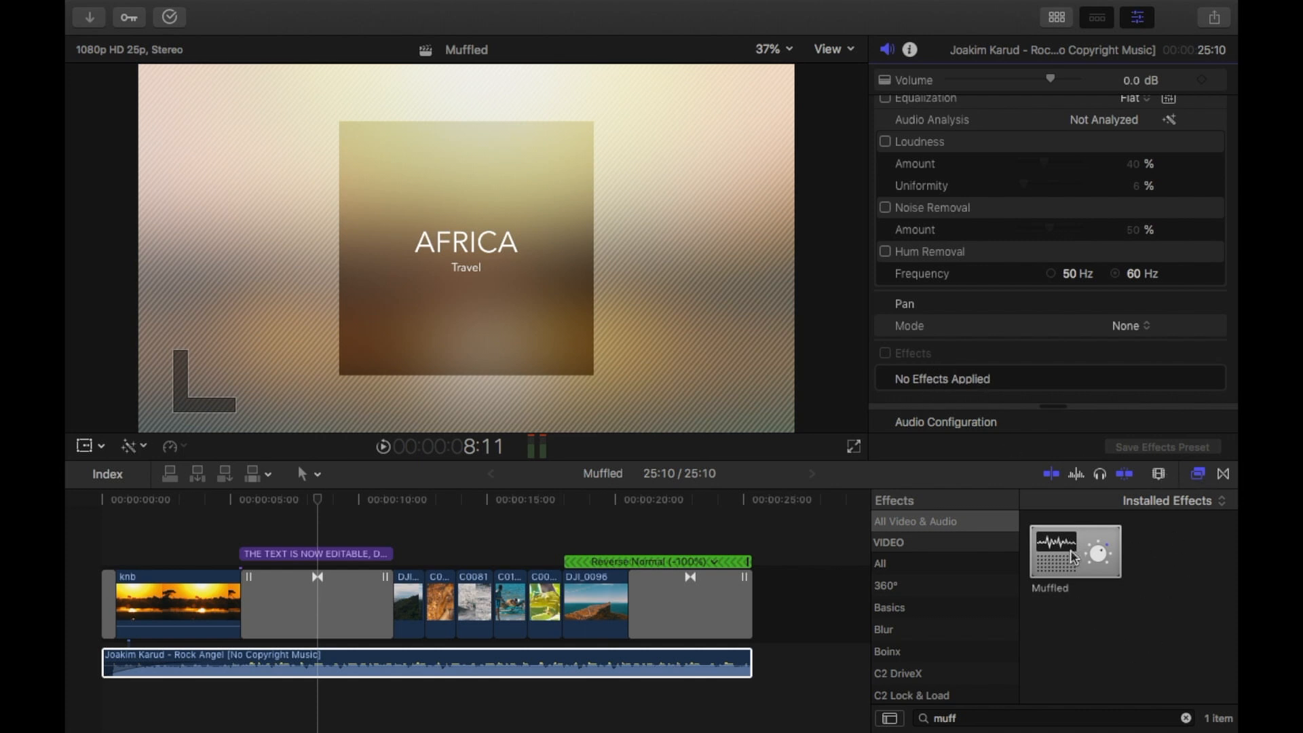
drag(1092, 555, 430, 655)
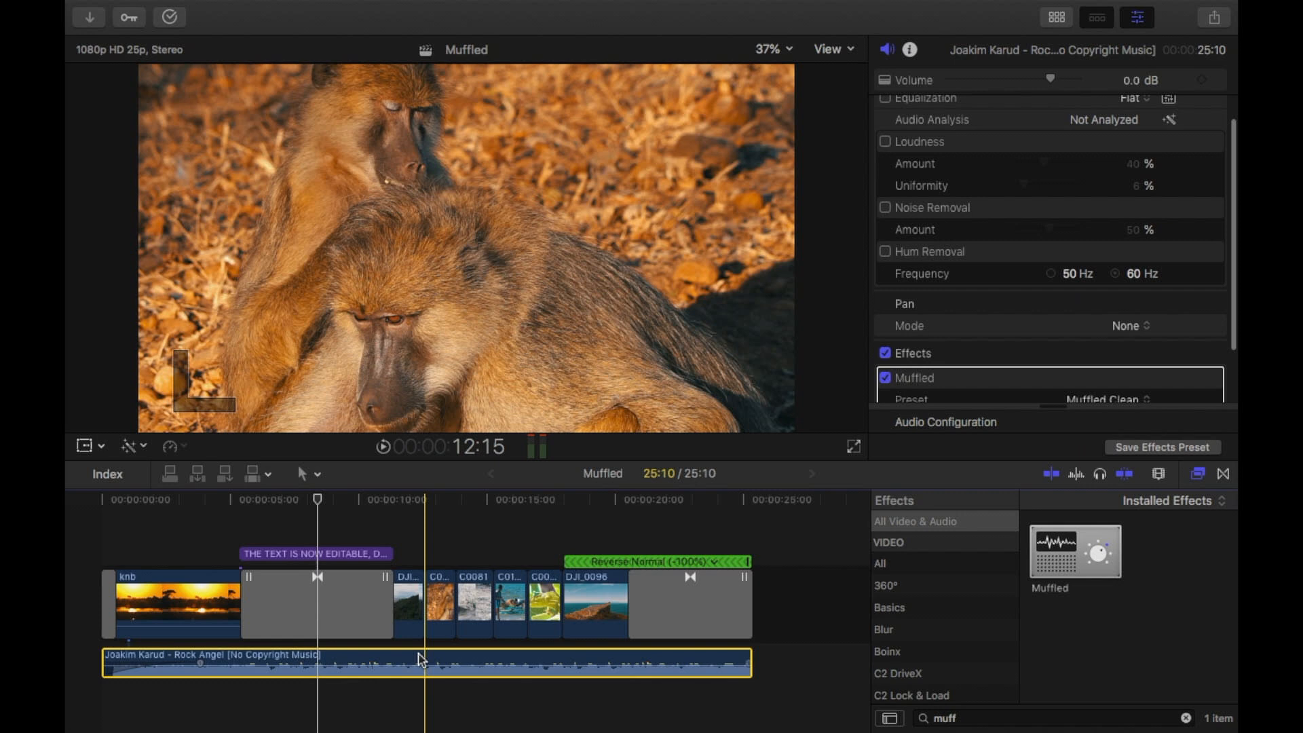
scroll(970, 342, down, 3)
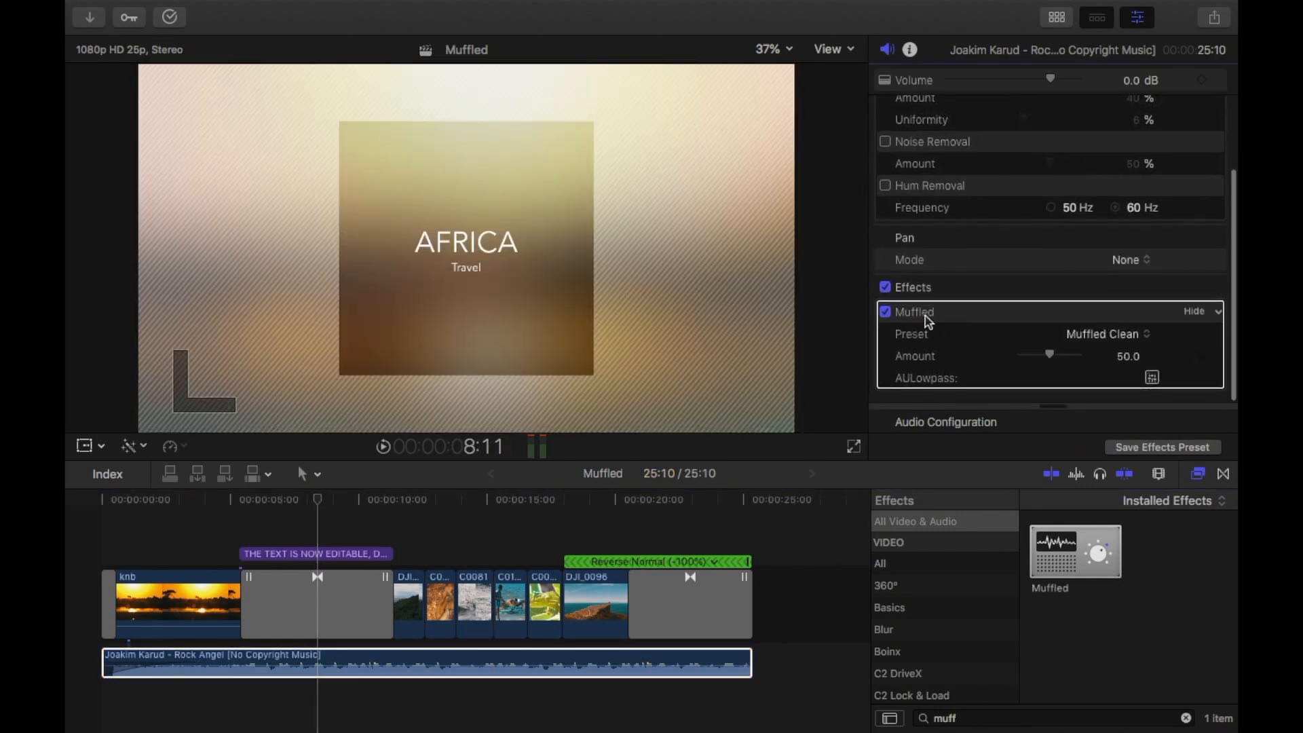
Step: Play the timeline and compare the music with the Muffled effect on and off
key(space)
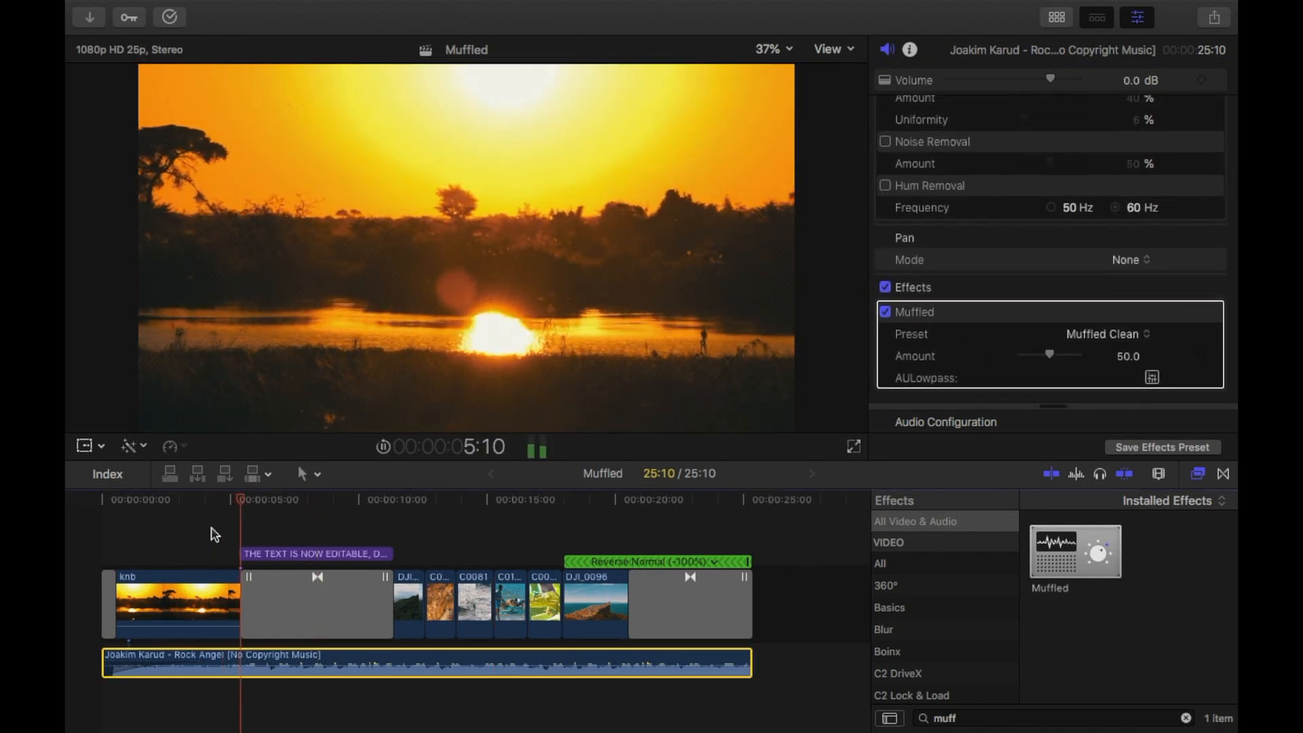
click(885, 312)
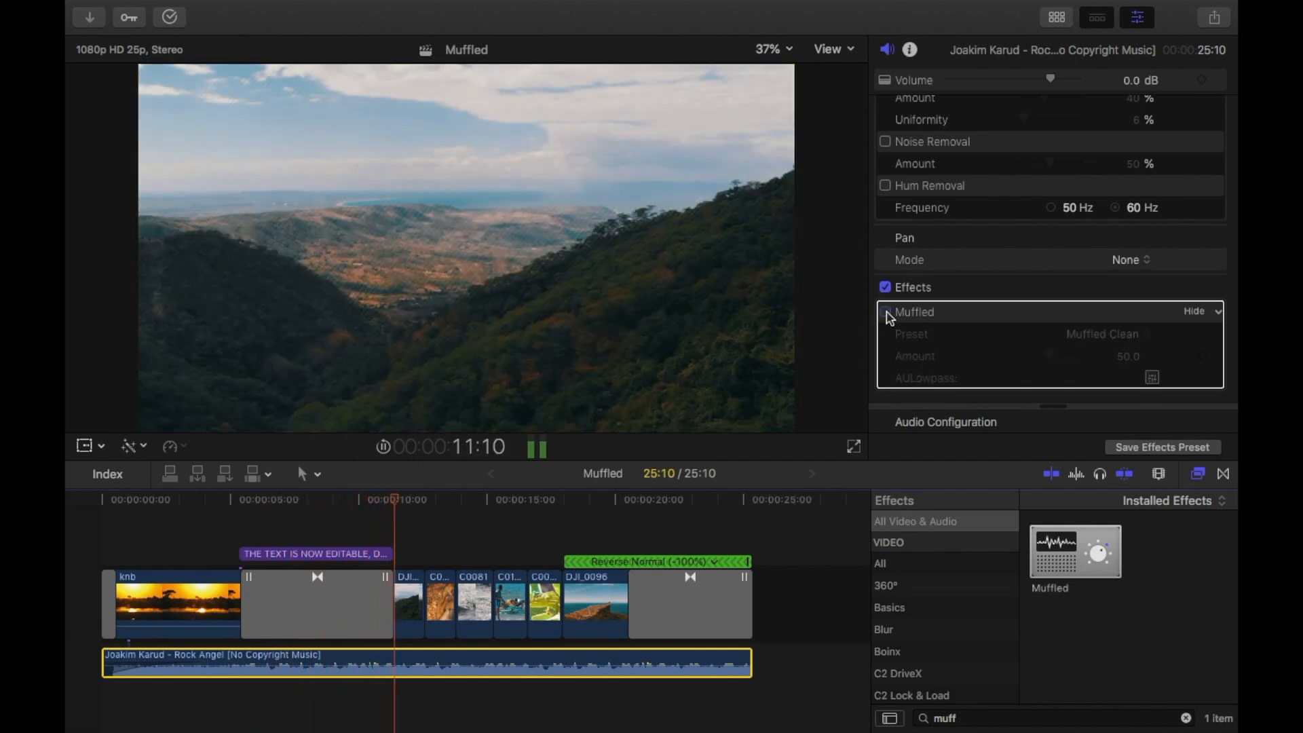
click(886, 312)
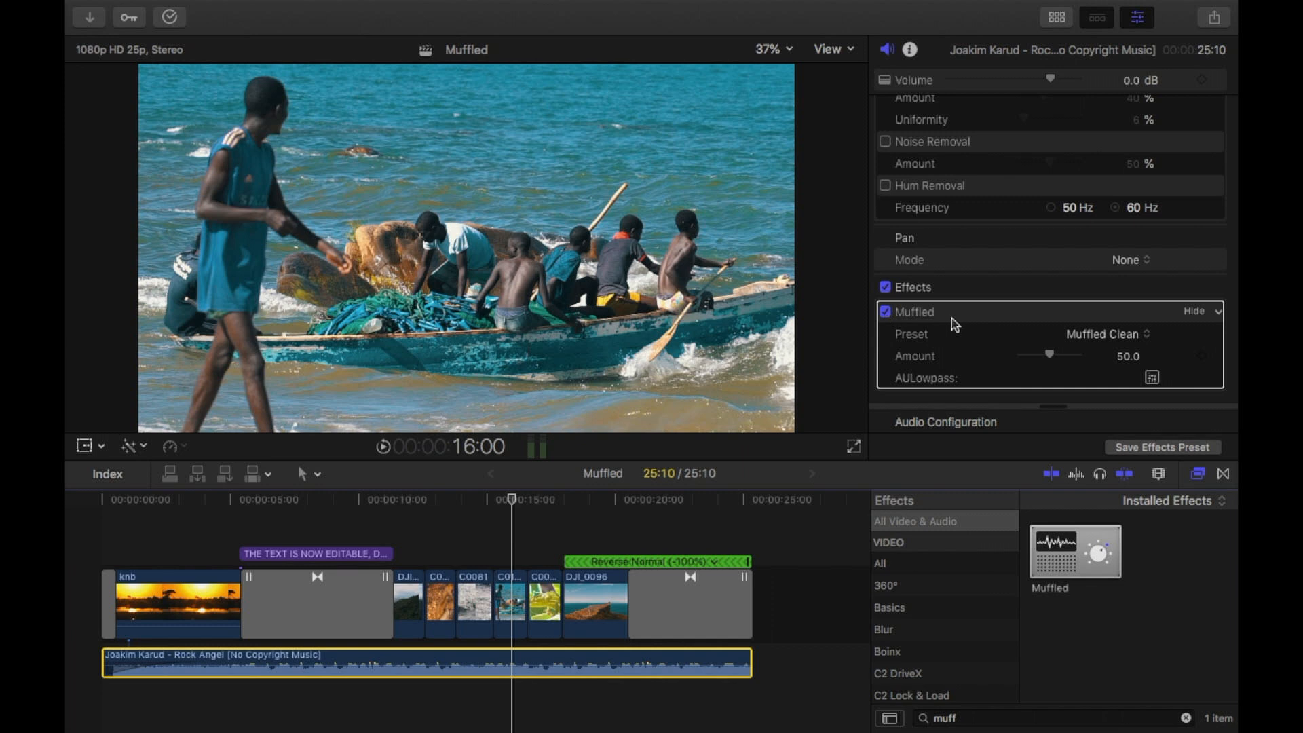
Step: Set the Muffled amount to 0 and compare the music with the effect on and off during playback
drag(1053, 358, 1018, 361)
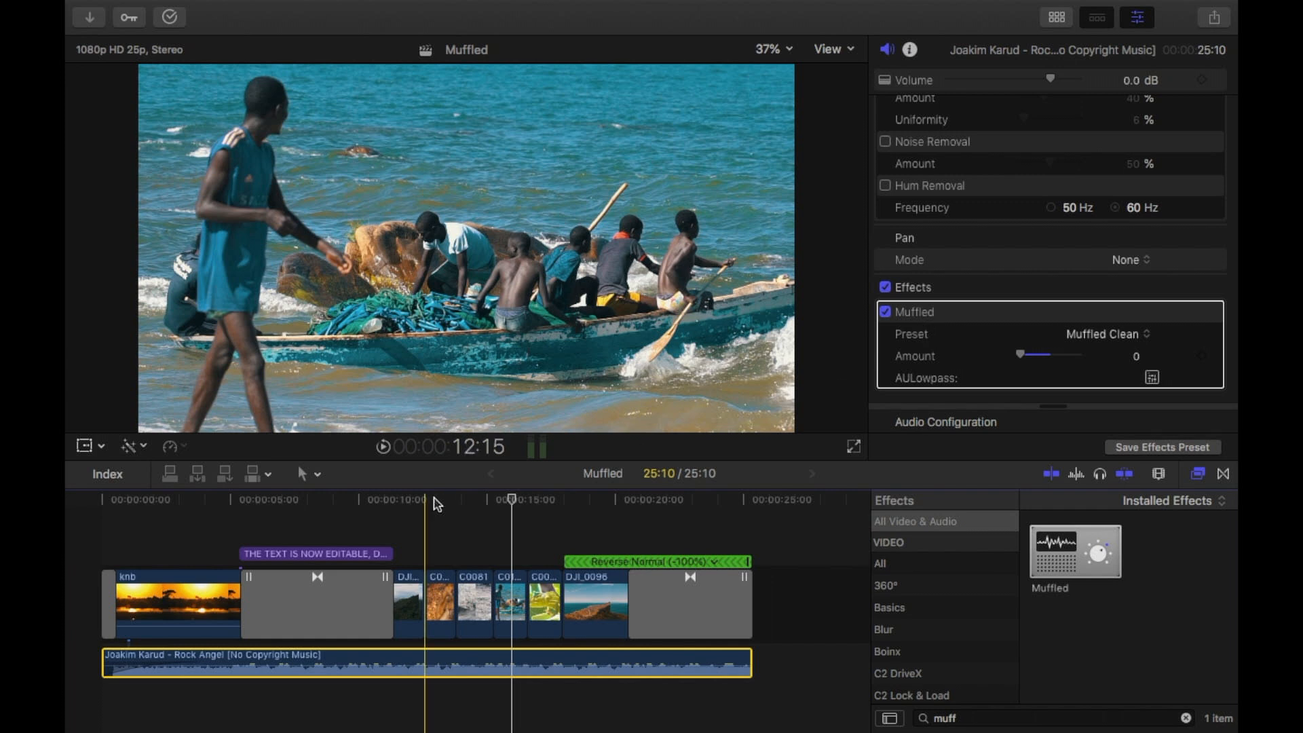
click(224, 533)
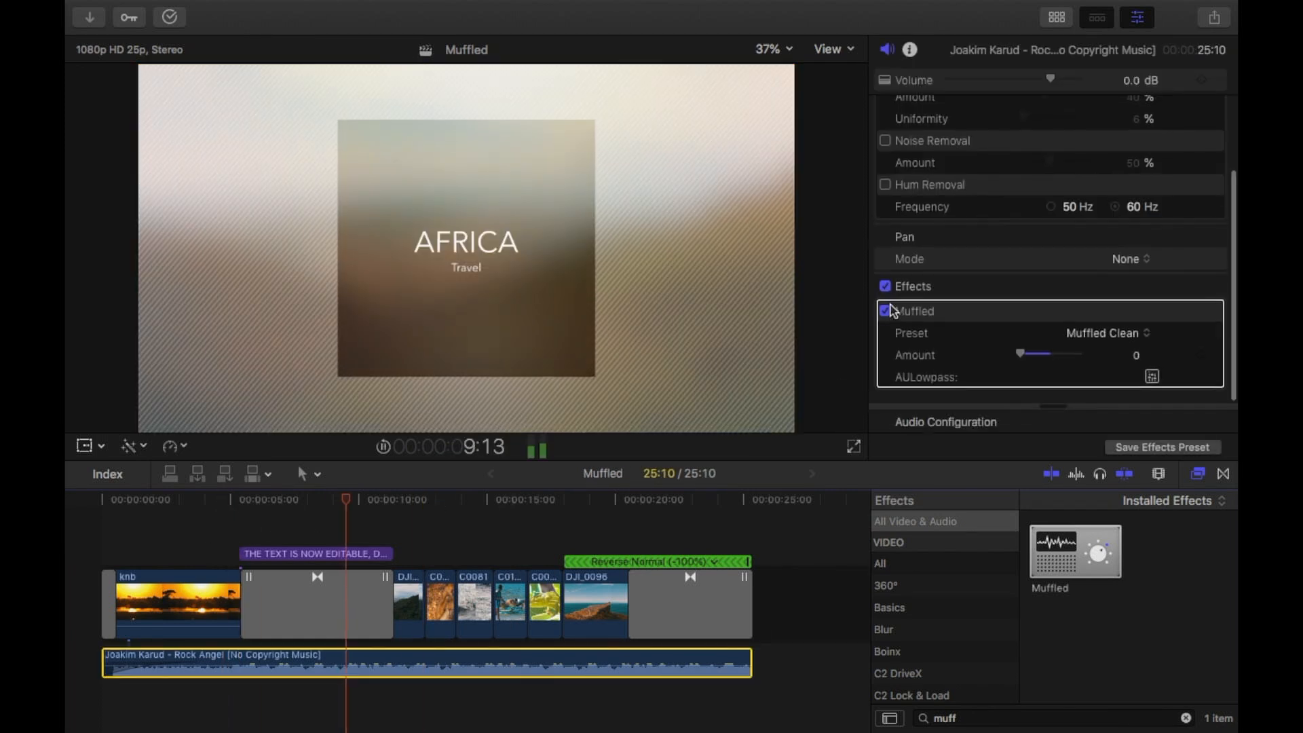
click(885, 312)
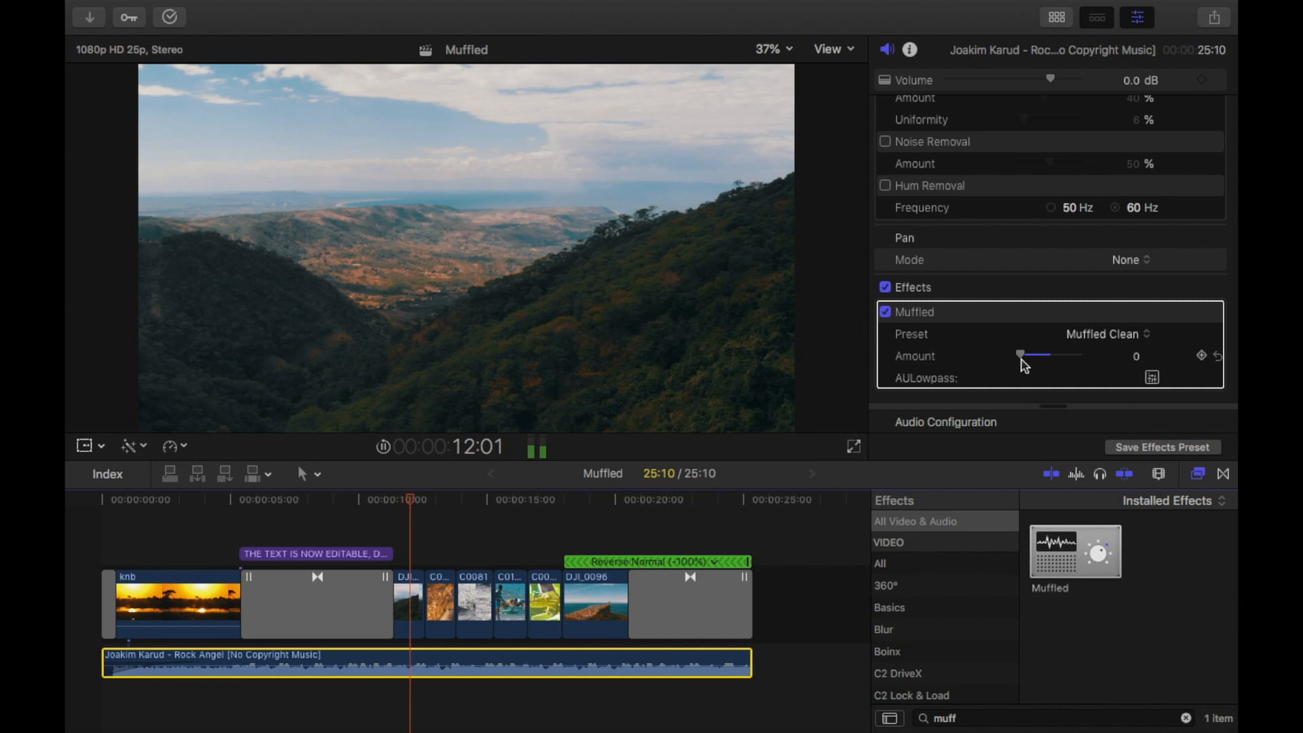
click(886, 312)
click(886, 312)
click(885, 312)
click(885, 312)
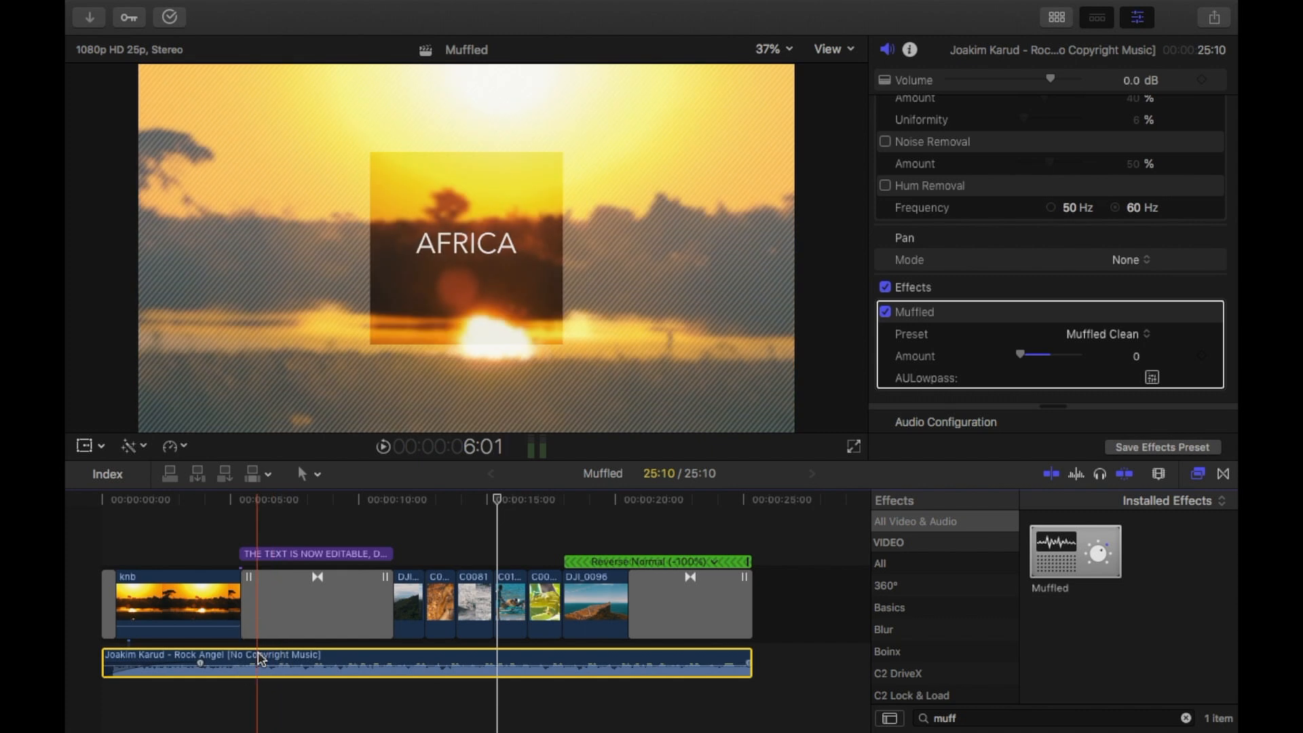
Step: Split the music clip at 5:11 and 11:10, the start and end of the AFRICA title section
click(249, 594)
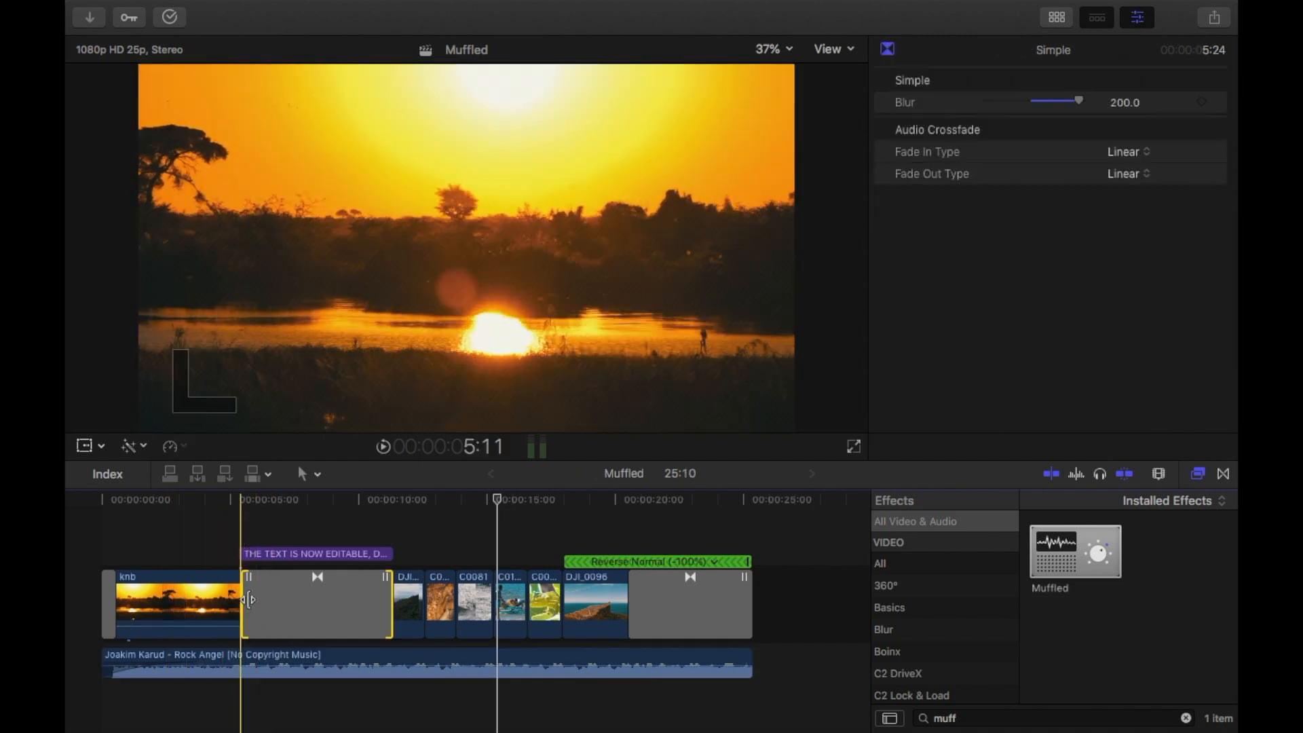
click(245, 534)
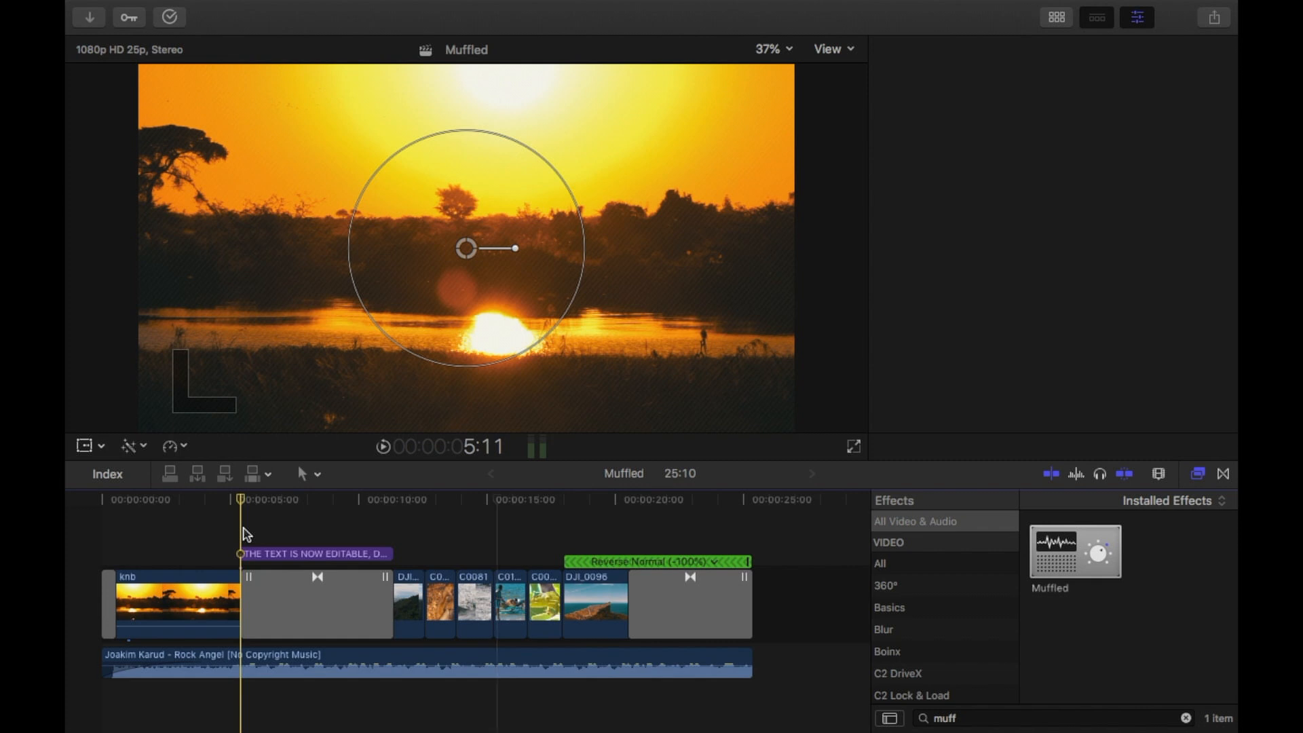
click(244, 652)
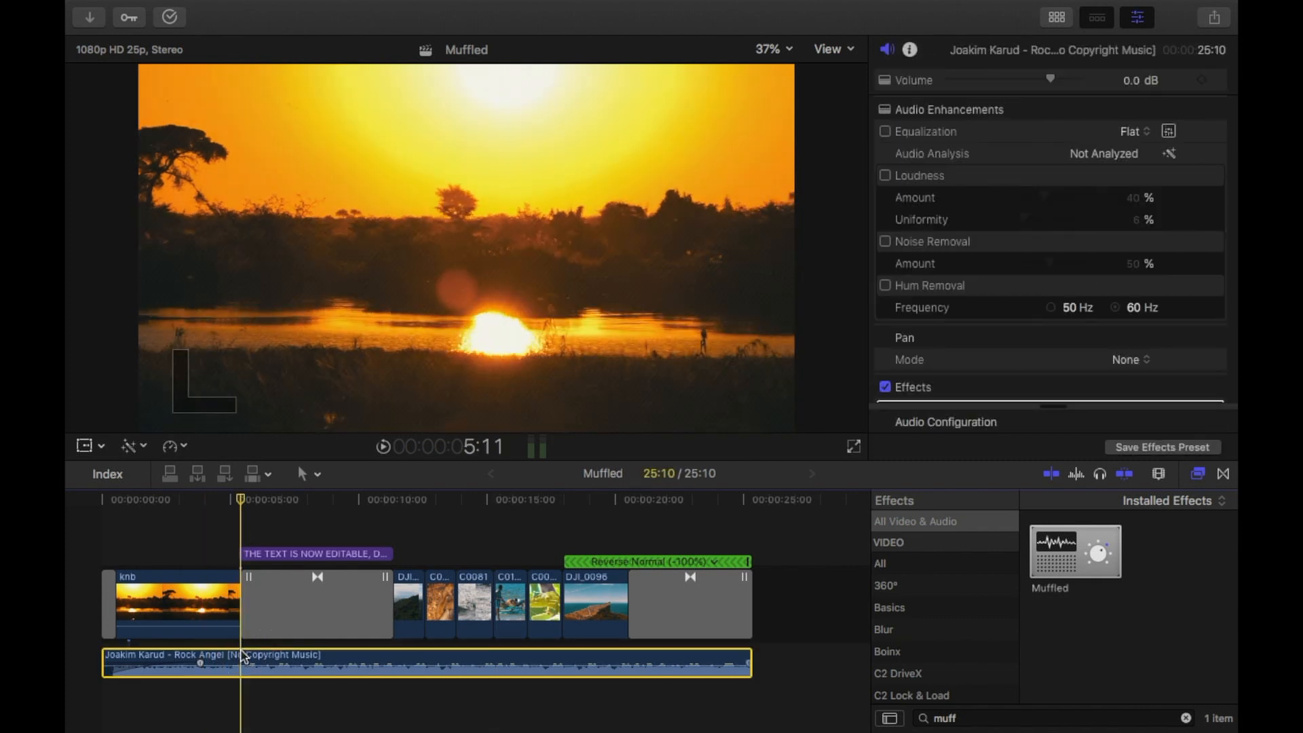
key(super+b)
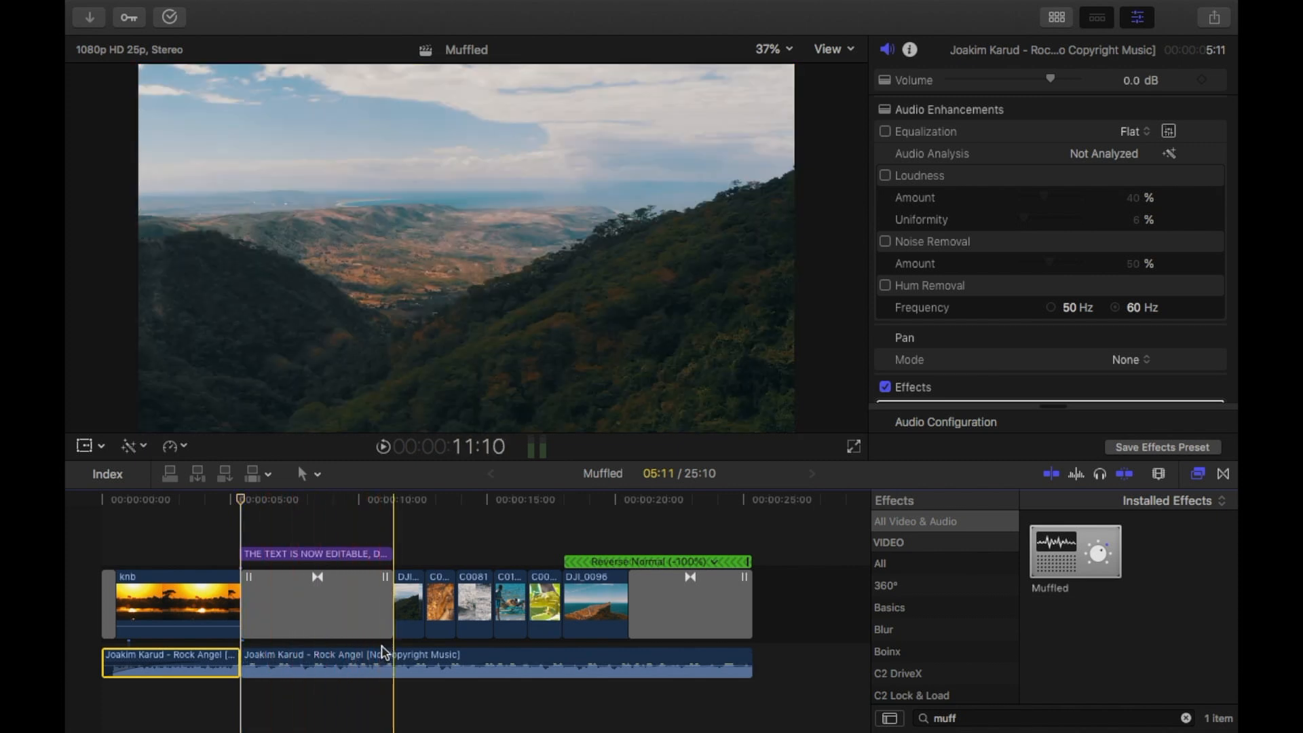
click(394, 658)
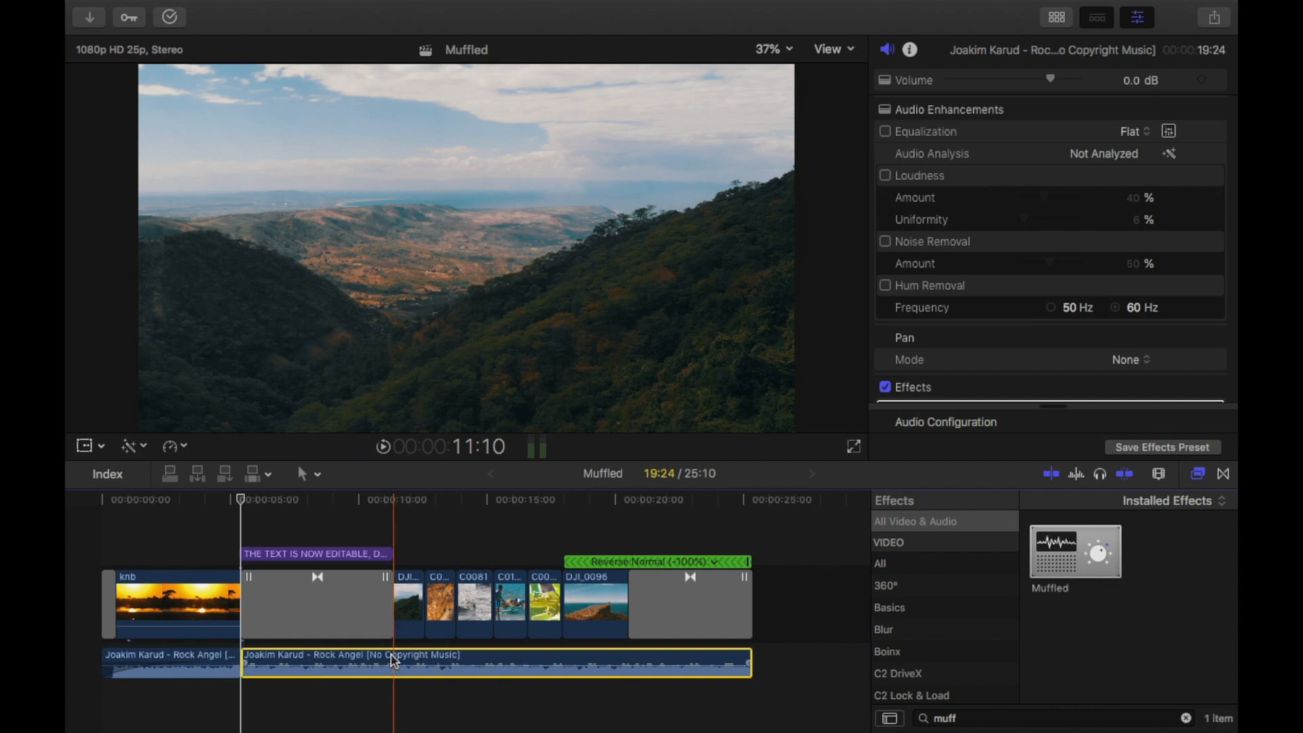
key(super+b)
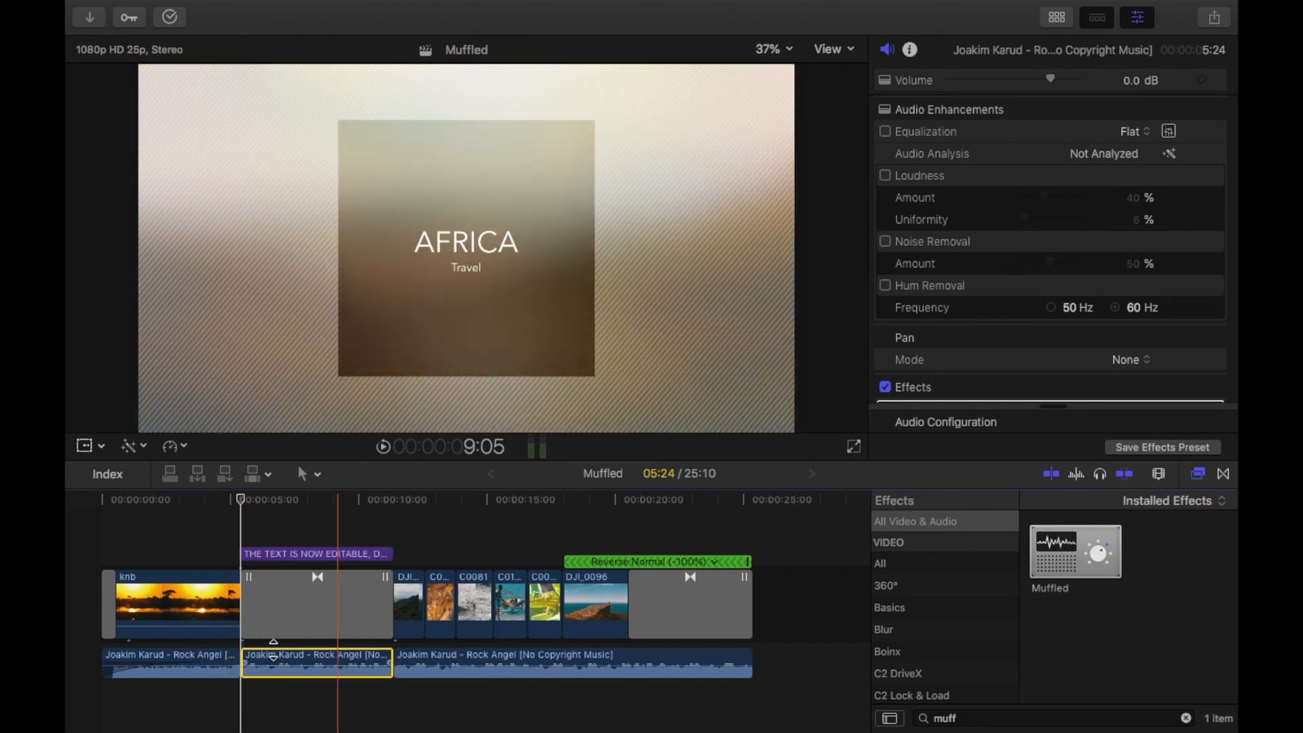
Step: Remove the Muffled effect from the first music segment, before the title
click(212, 660)
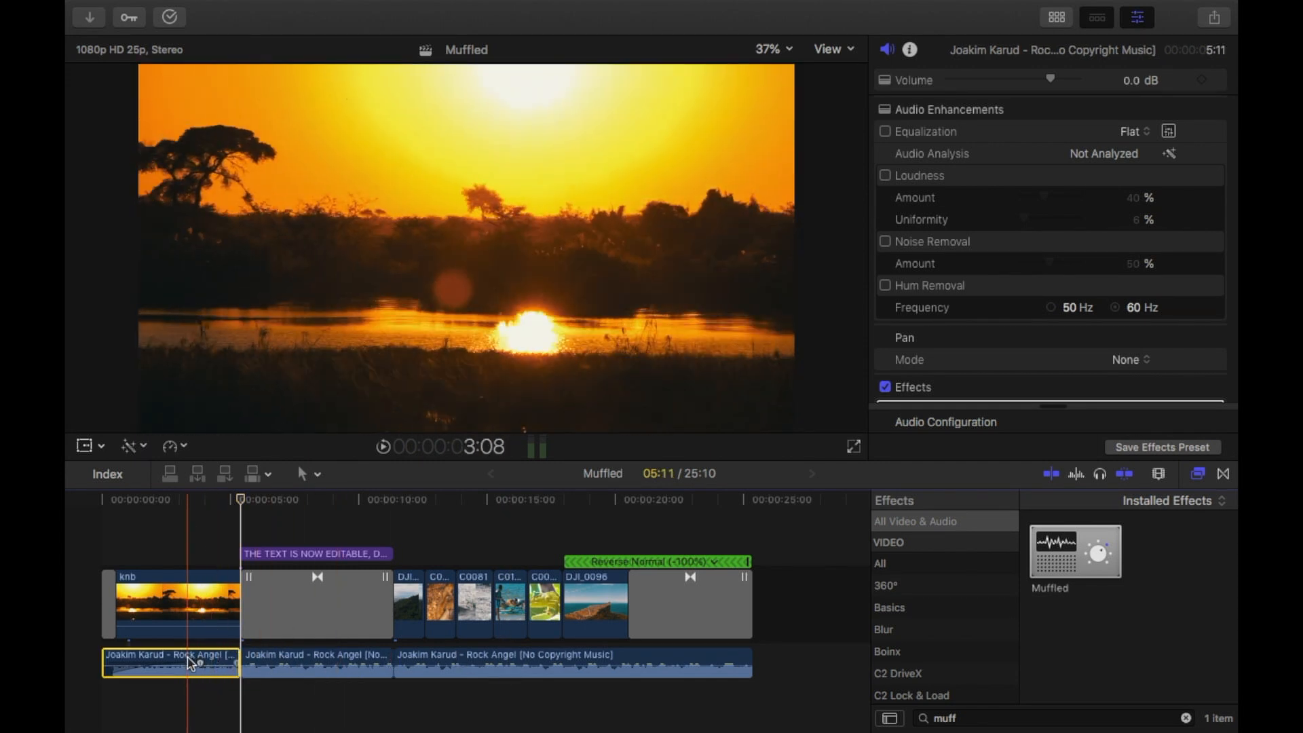
double_click(1095, 551)
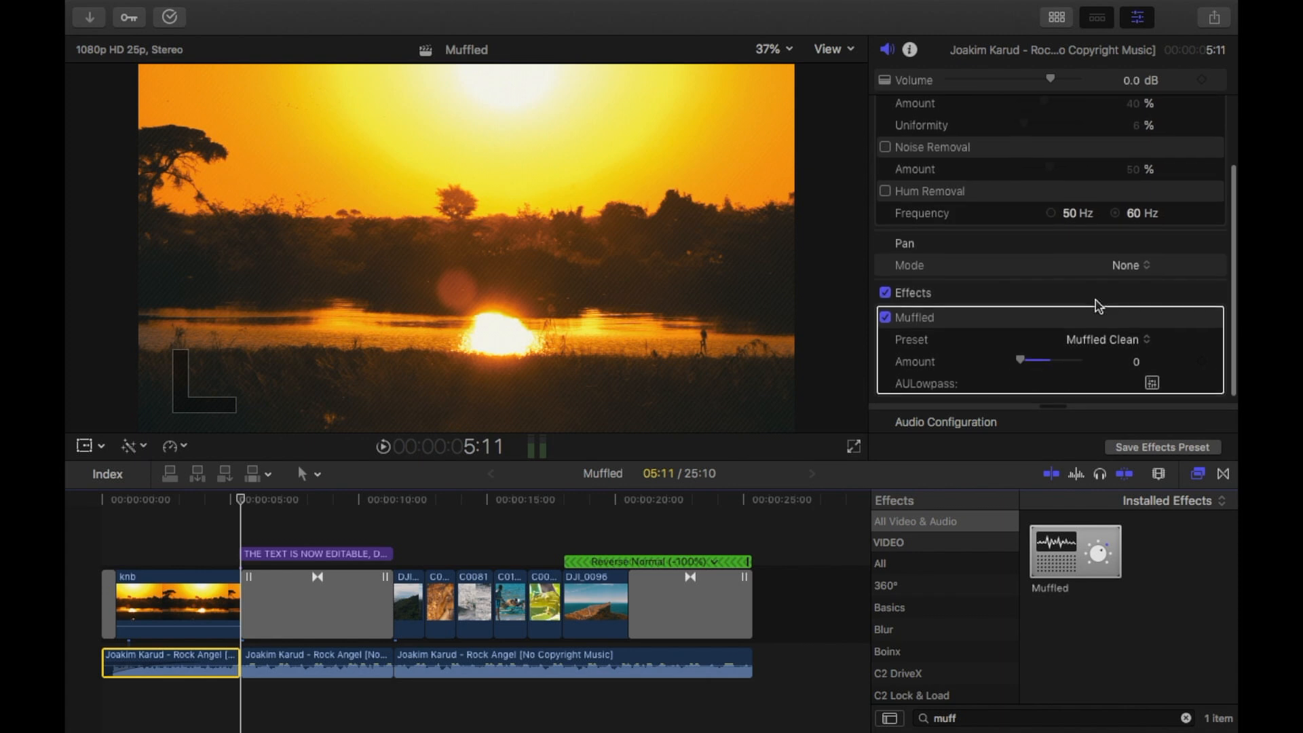
click(963, 317)
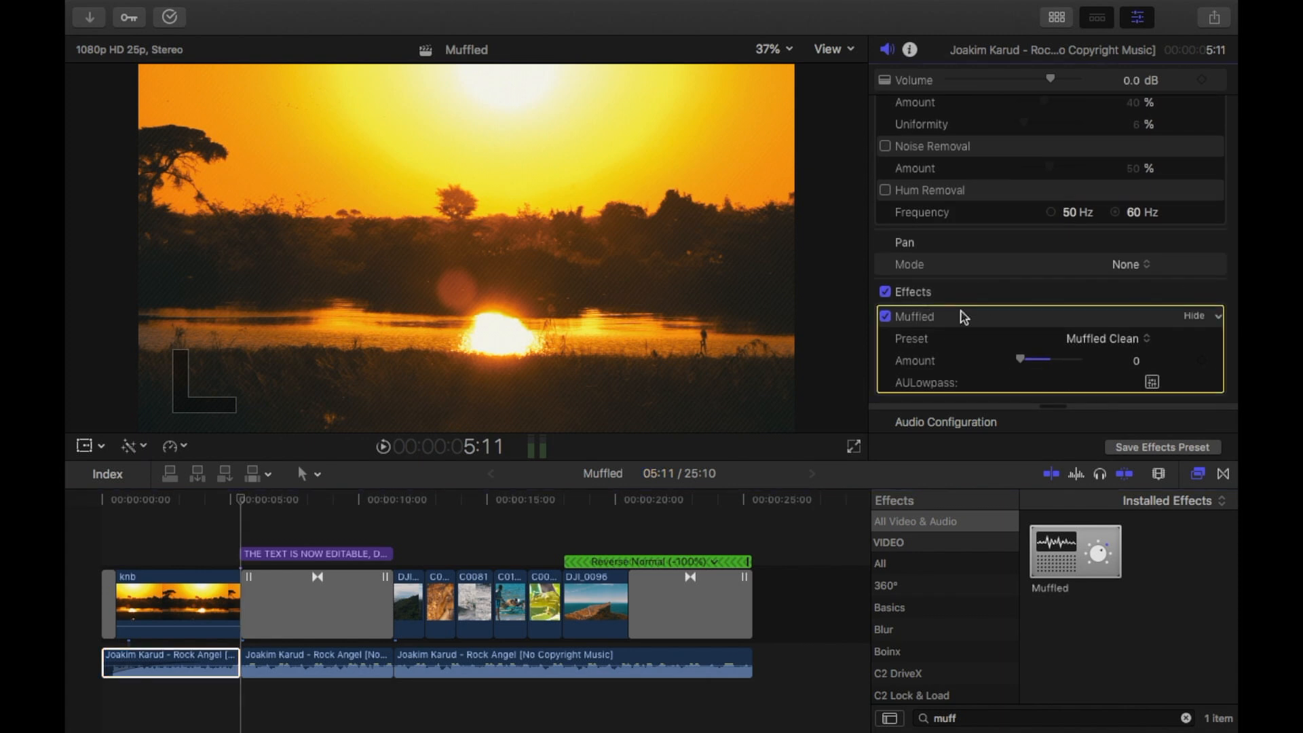
key(Delete)
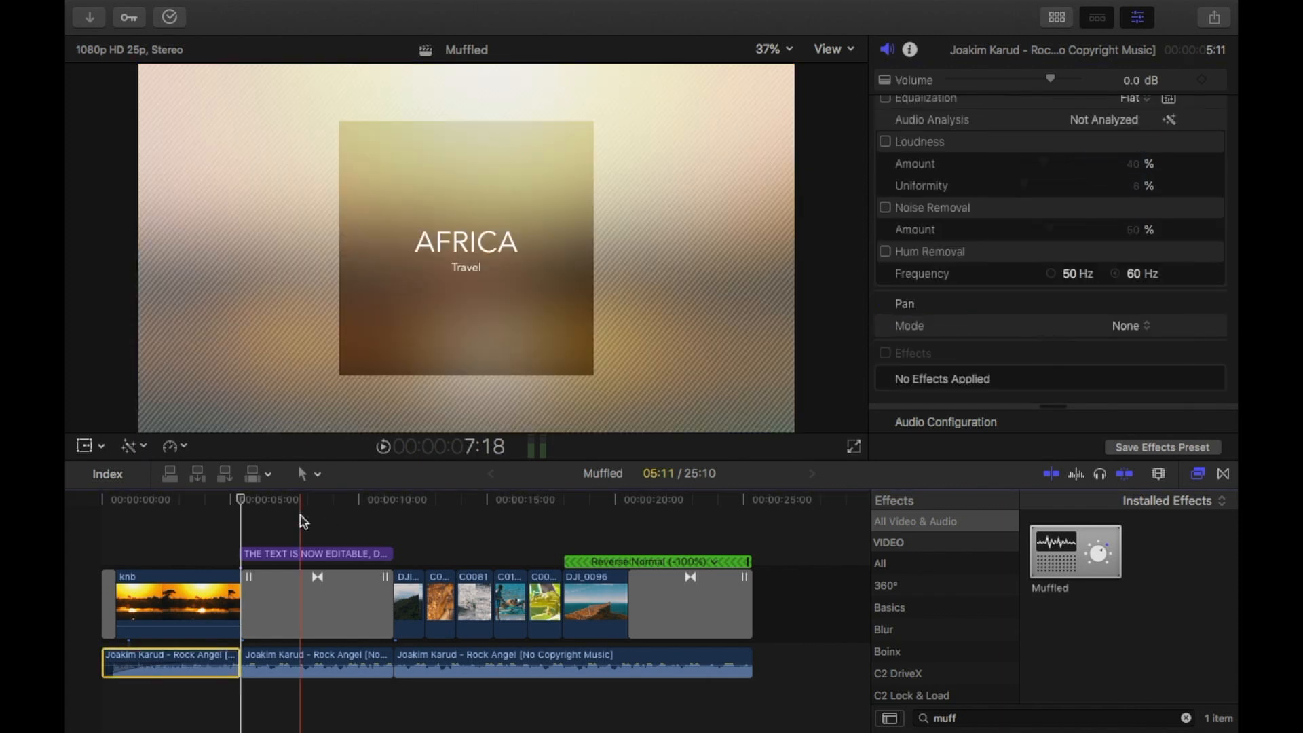
Step: Remove the Muffled effect from the long music segment after the title
click(437, 662)
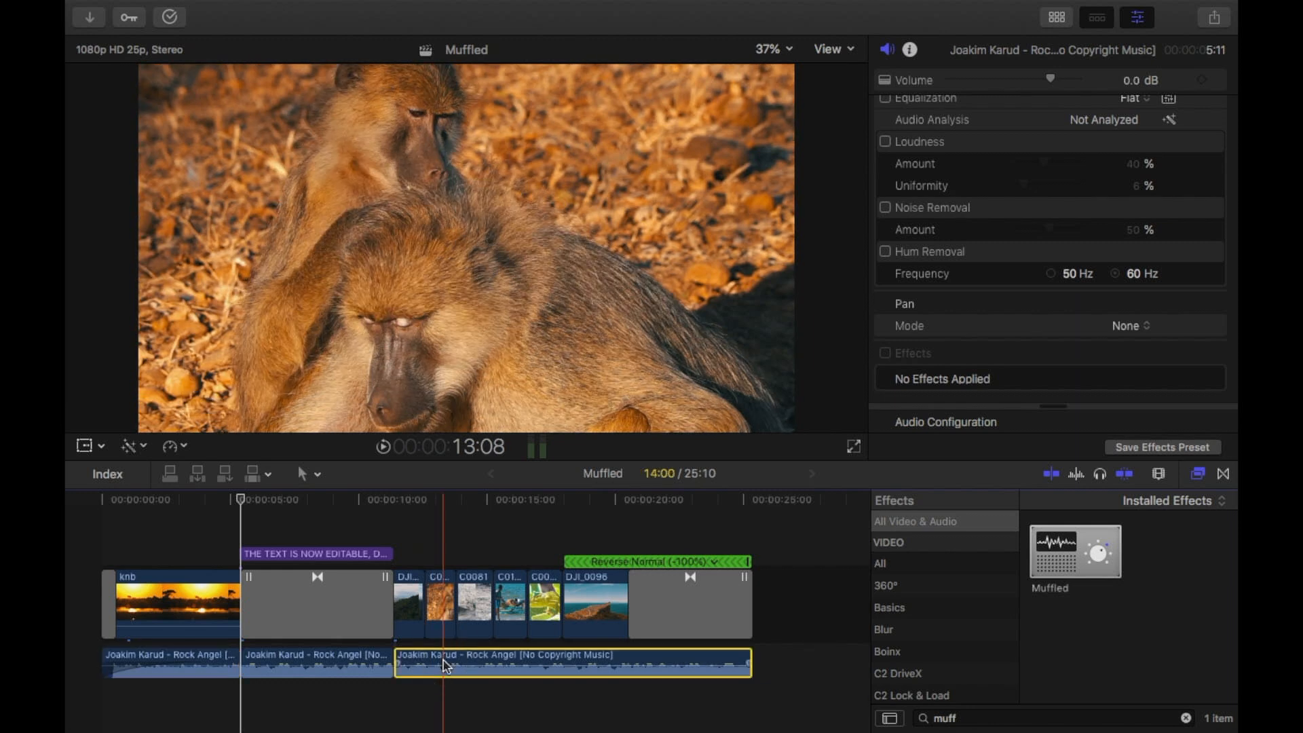
scroll(1088, 318, down, 2)
scroll(1085, 312, down, 2)
click(1017, 321)
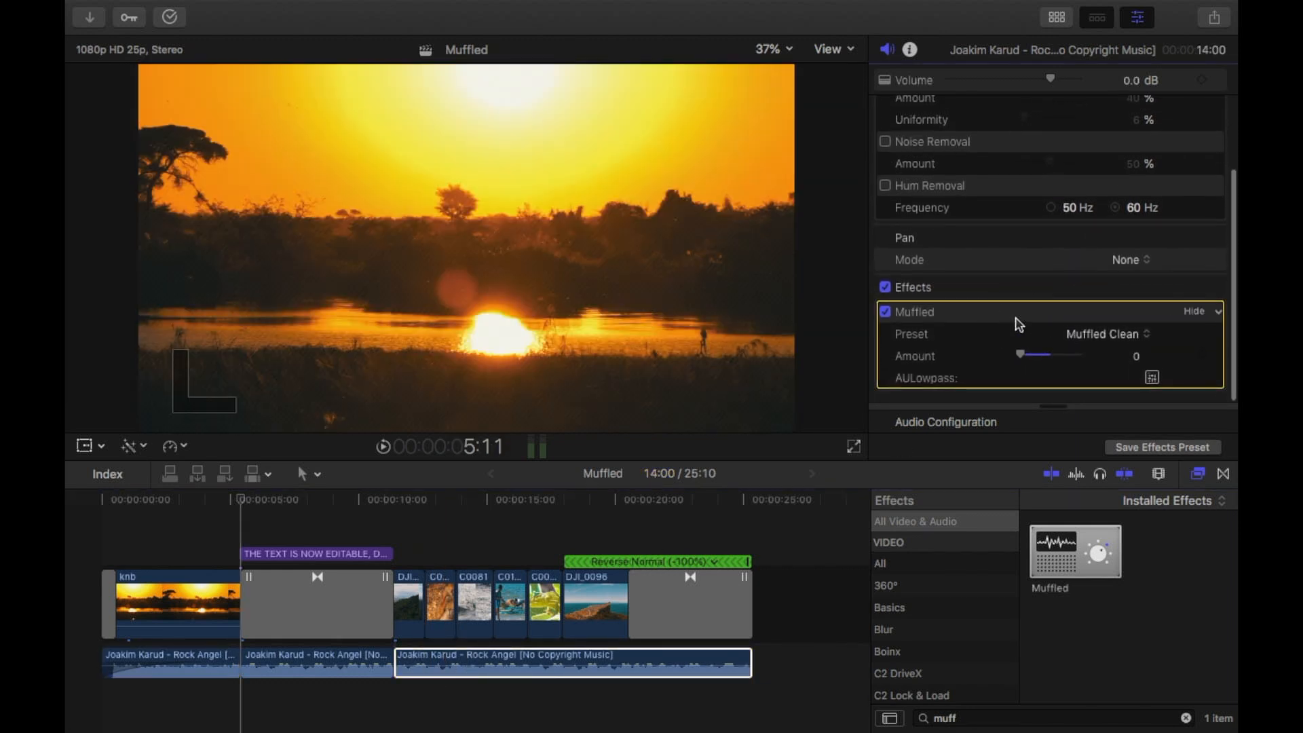
key(Delete)
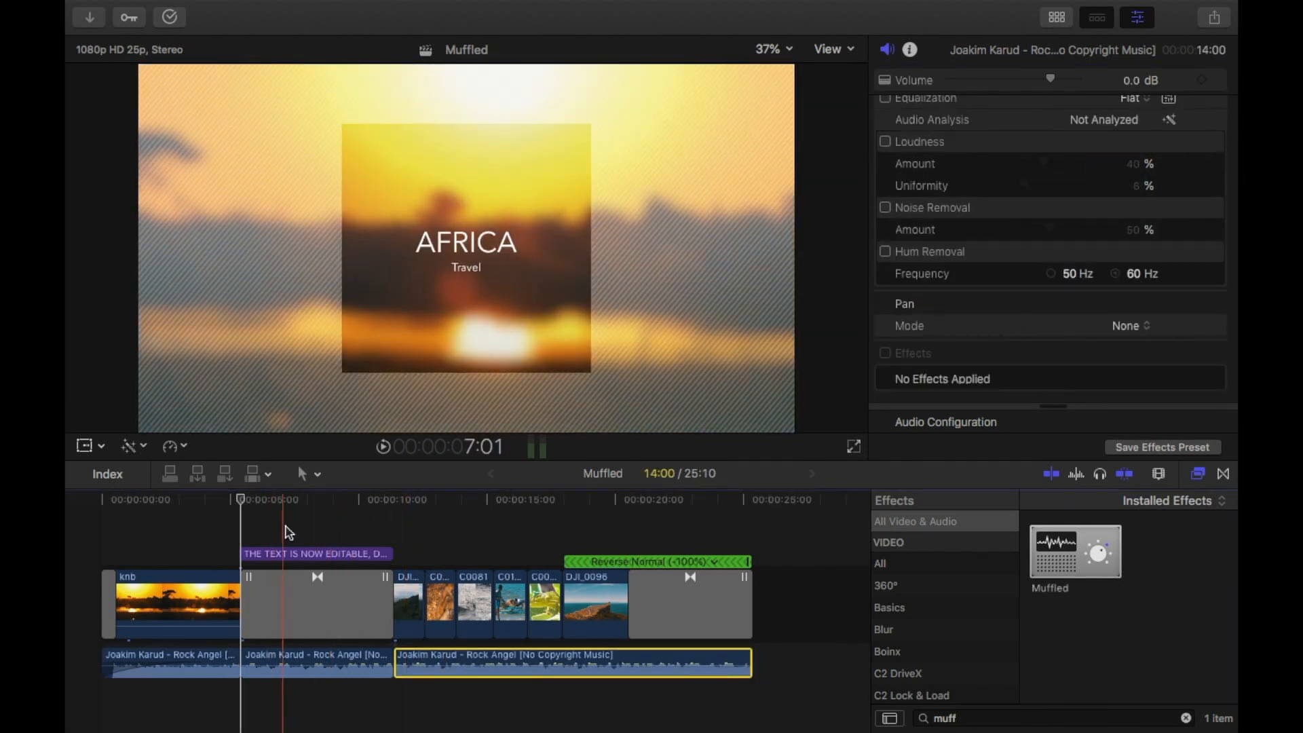
Step: Play the edit from about 4:13 to check the music going into and out of the muffled title segment
click(286, 529)
click(317, 668)
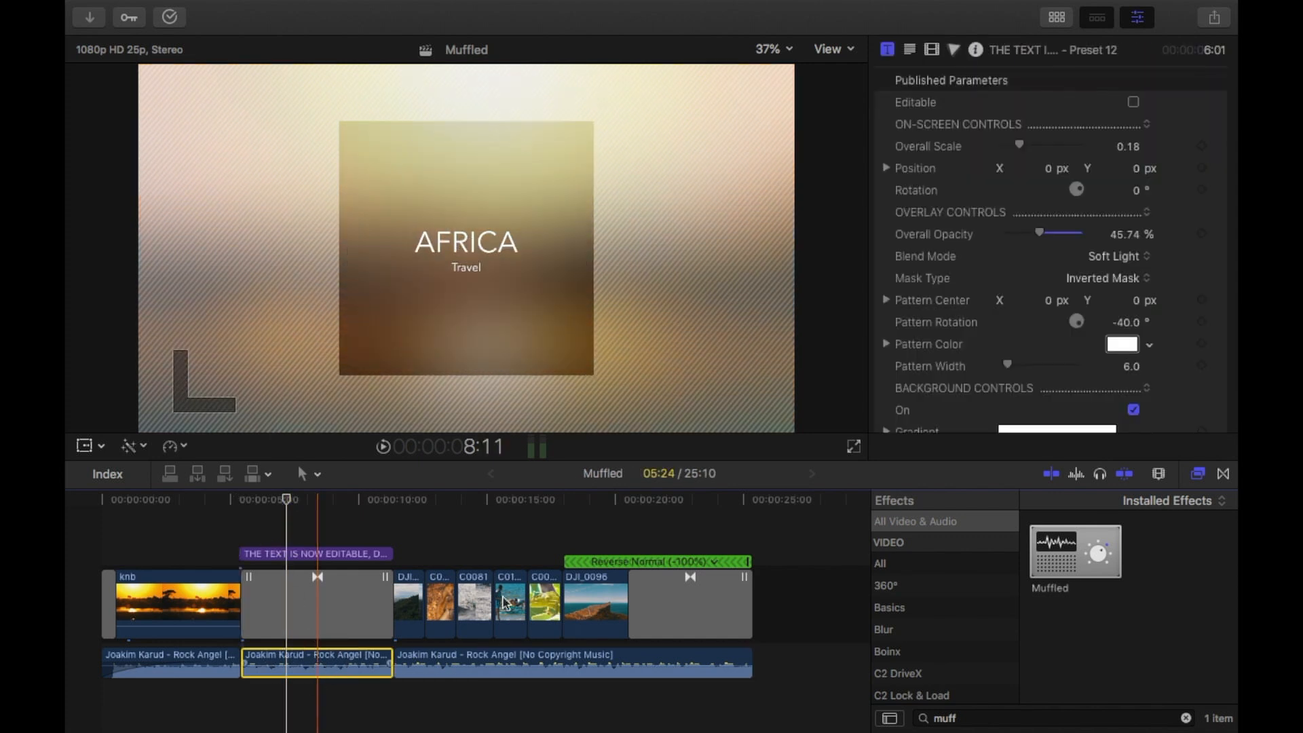
click(218, 527)
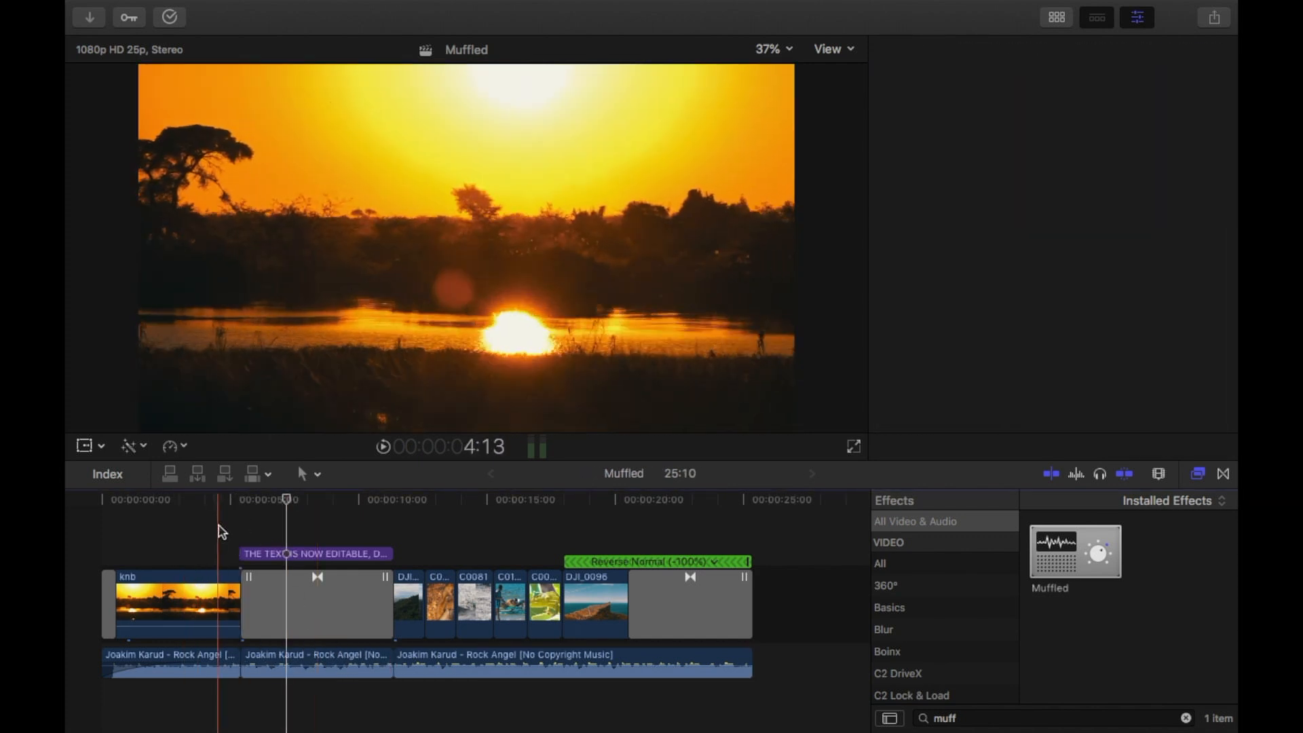
key(space)
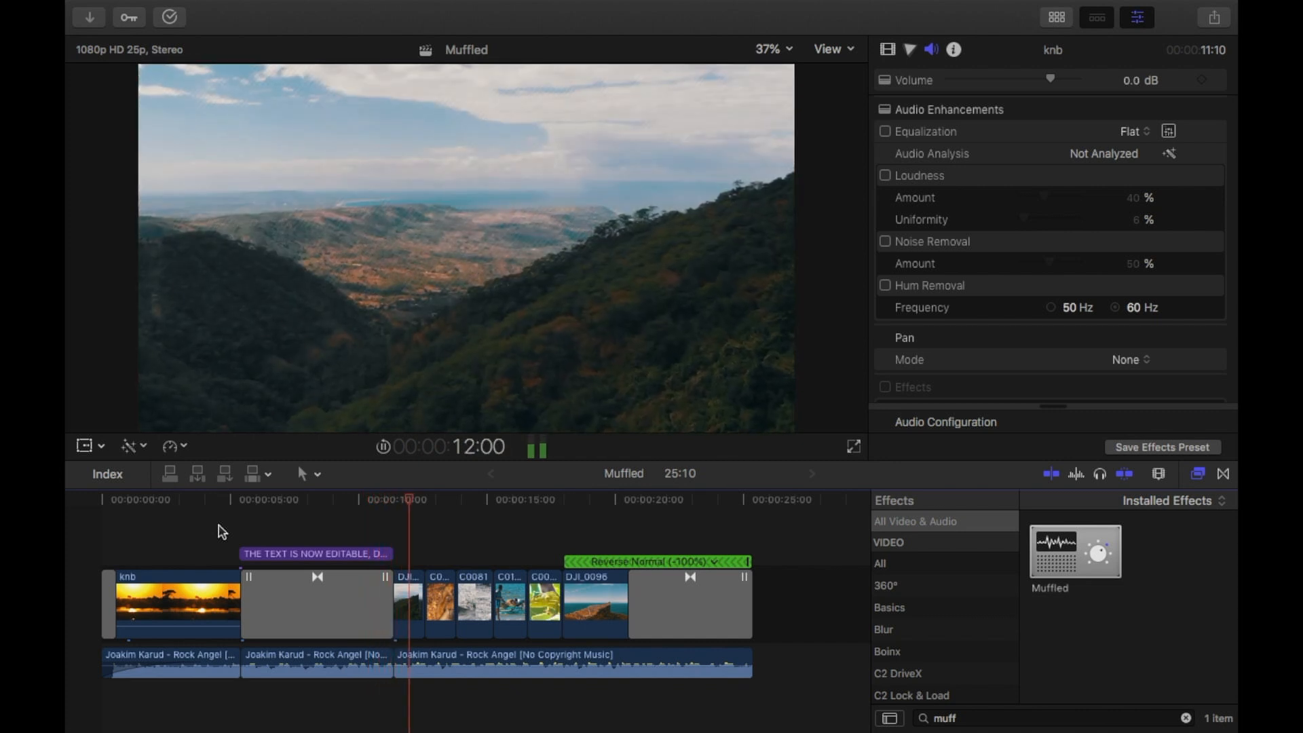
key(space)
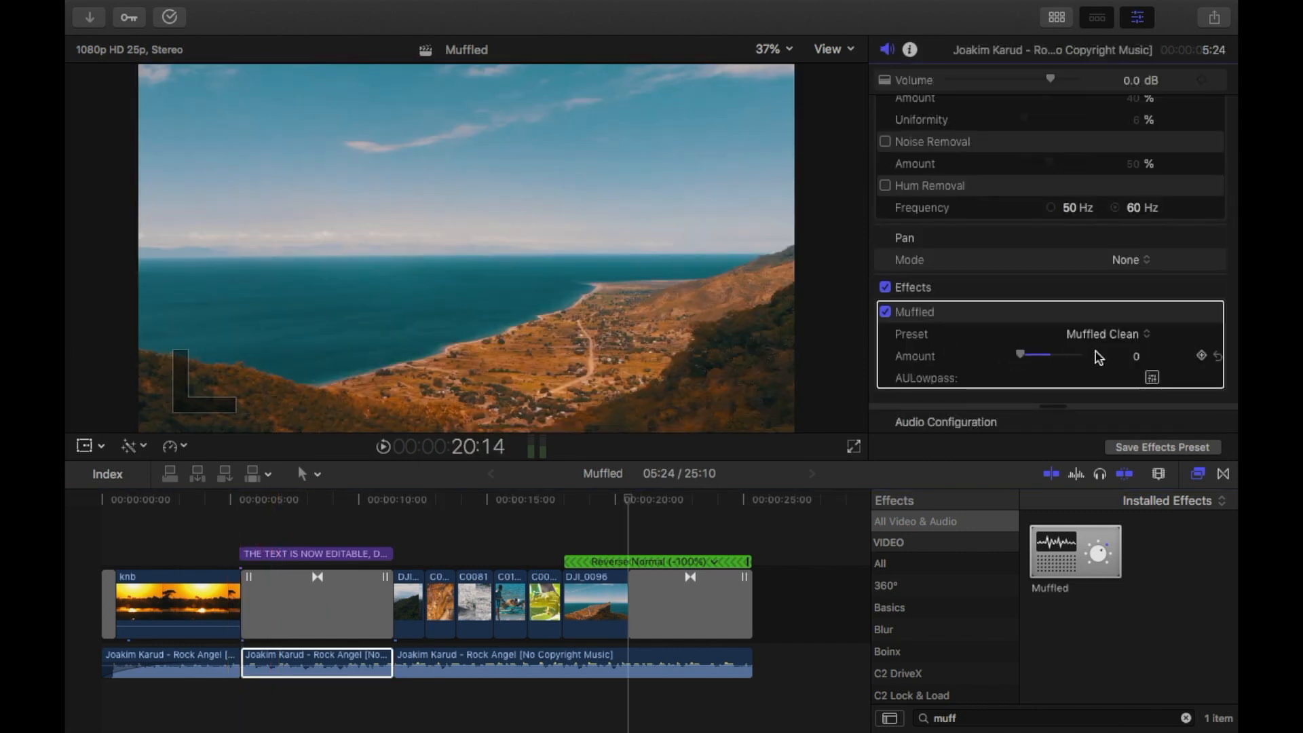
Step: Split the last music segment at 20:14 and apply the Muffled effect with an amount of 0 to its final part
click(631, 660)
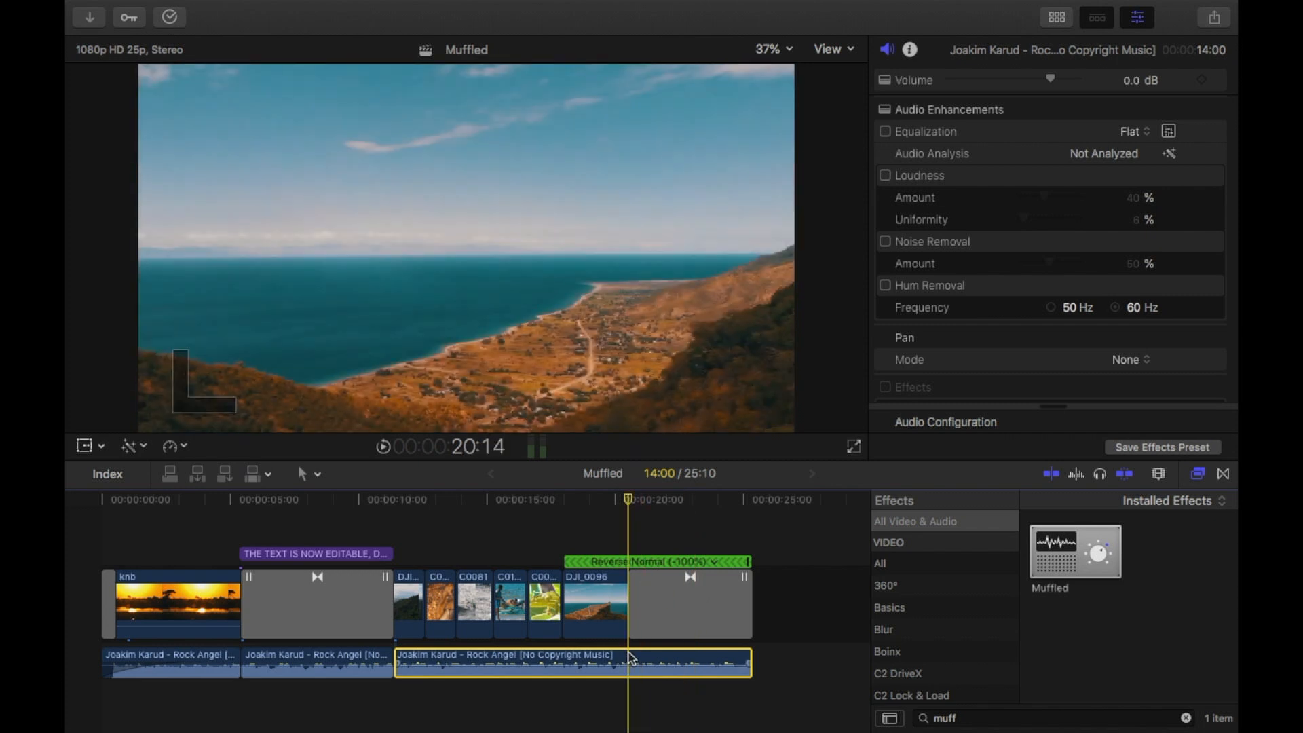
key(super+b)
click(658, 660)
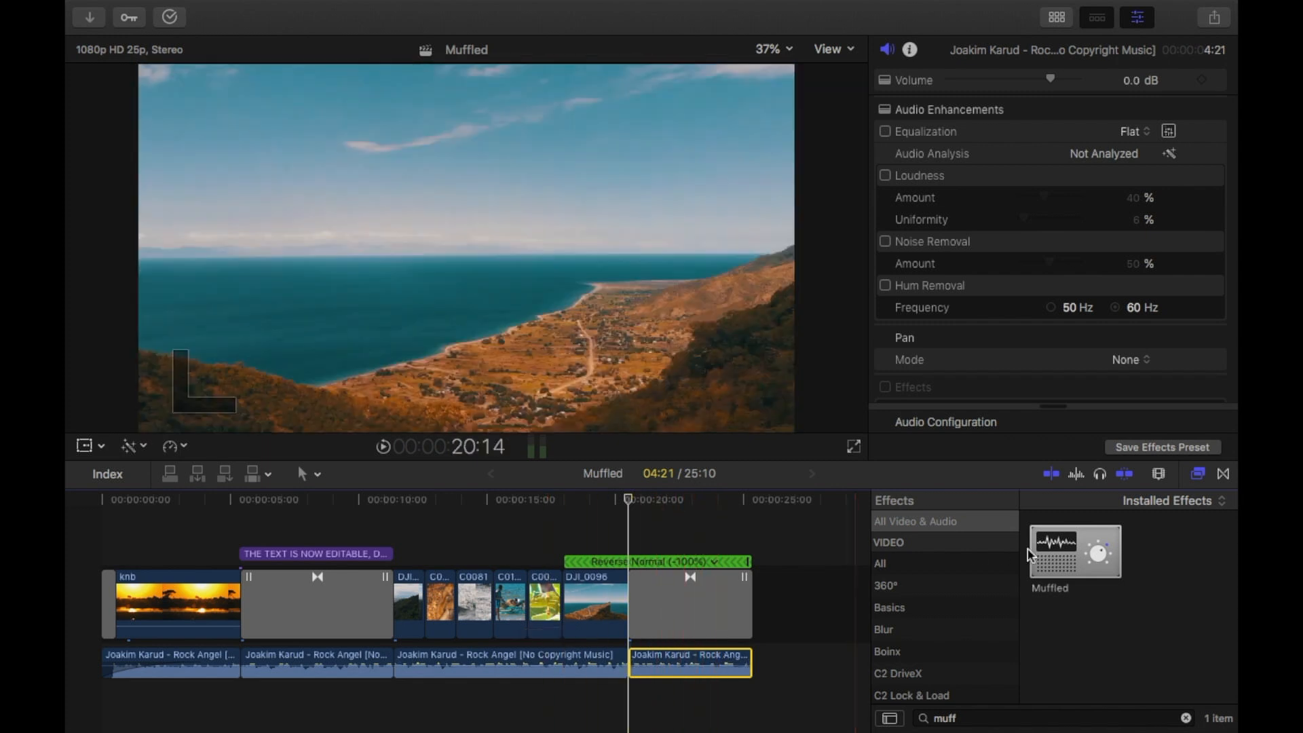
drag(1097, 541, 685, 661)
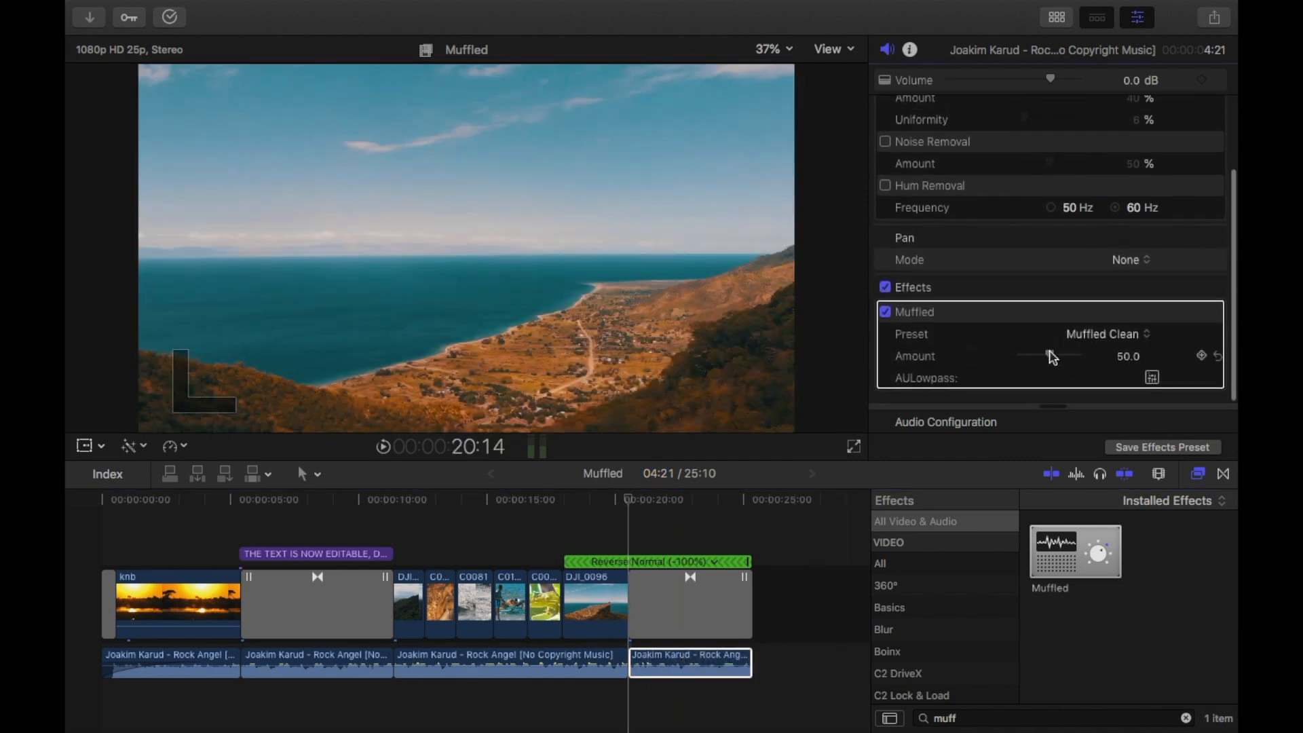
drag(1051, 357, 1004, 351)
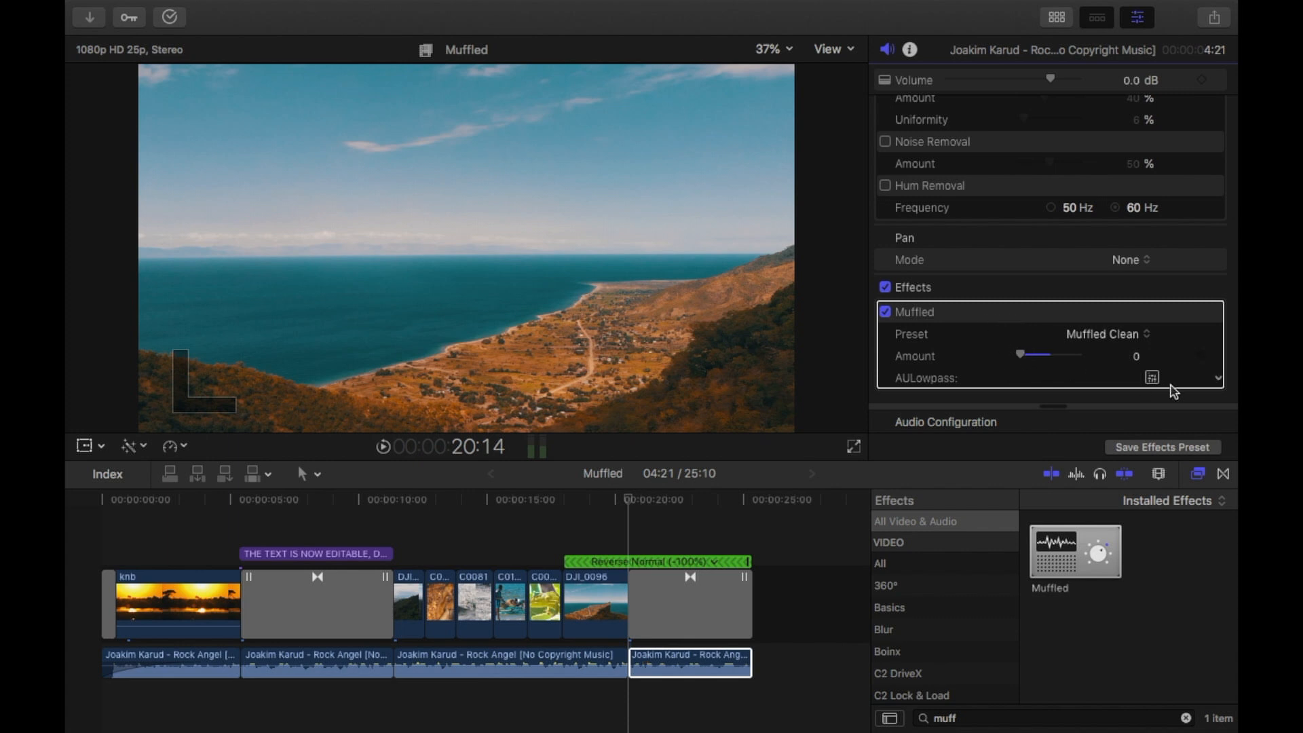
Step: Keyframe the final music segment's Muffled amount to 88 at 22:19 and play back the ending
click(686, 523)
click(683, 653)
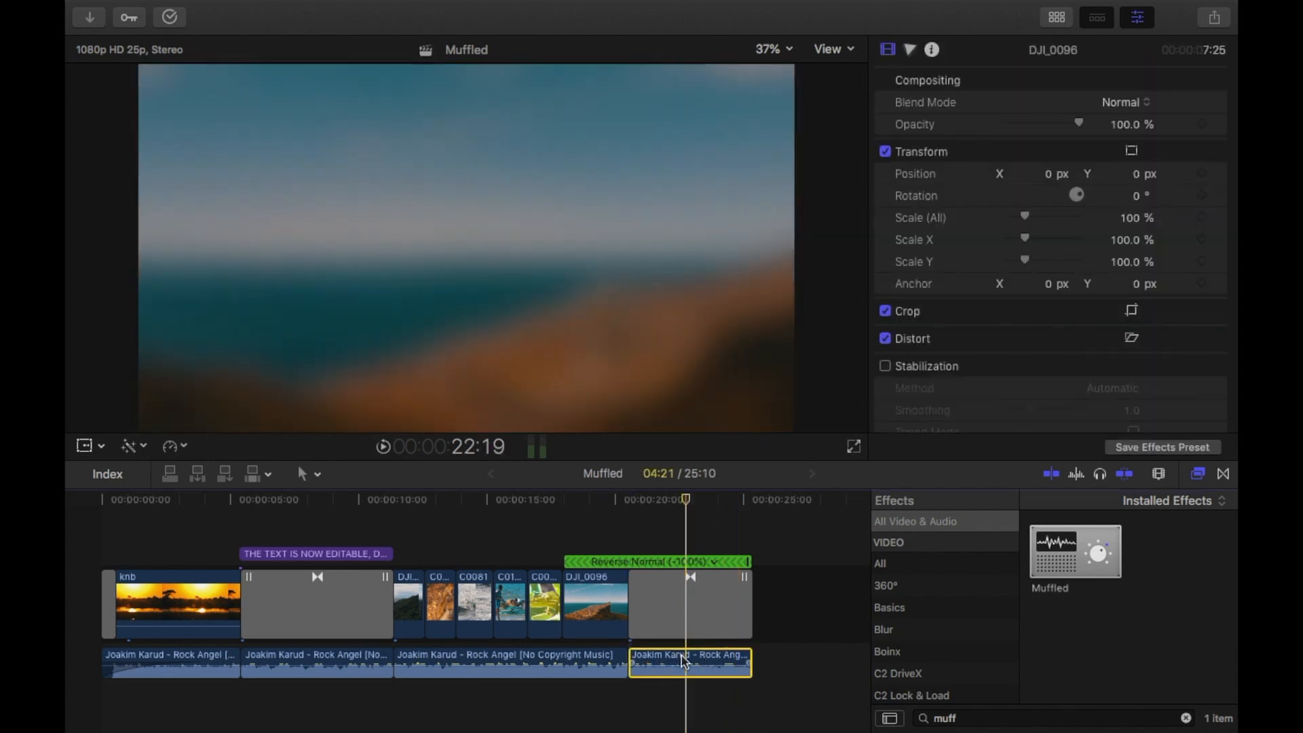
scroll(1092, 238, down, 5)
drag(1069, 355, 1071, 354)
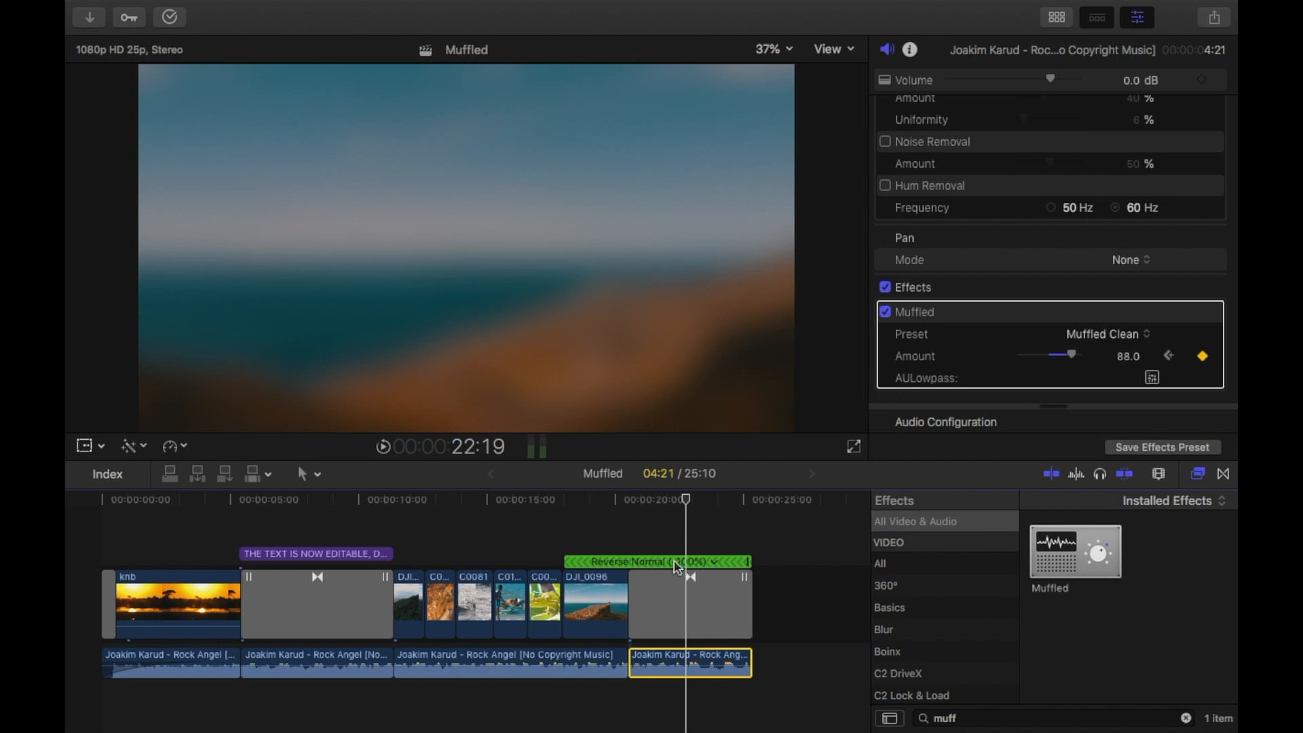
click(610, 525)
key(space)
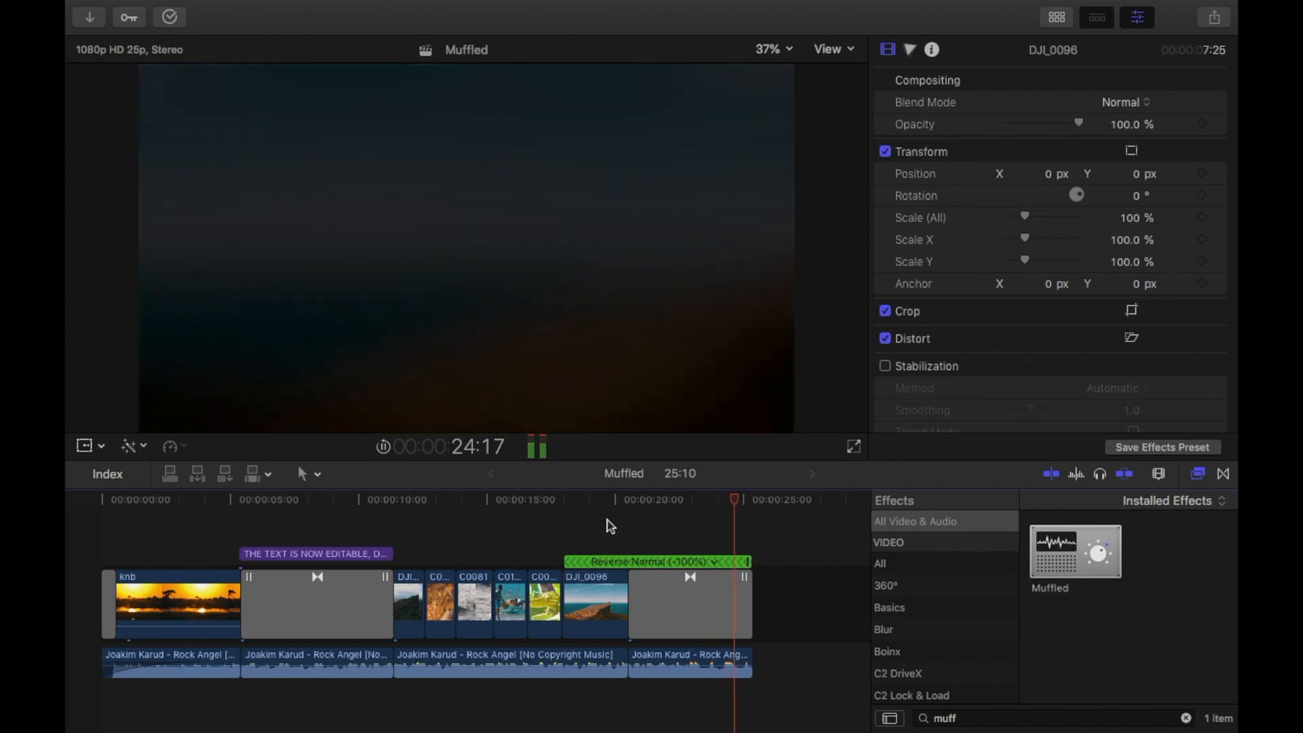
Step: Return the playhead to the timeline's start and open the preset choices of the Muffled effect on the final music segment
key(Home)
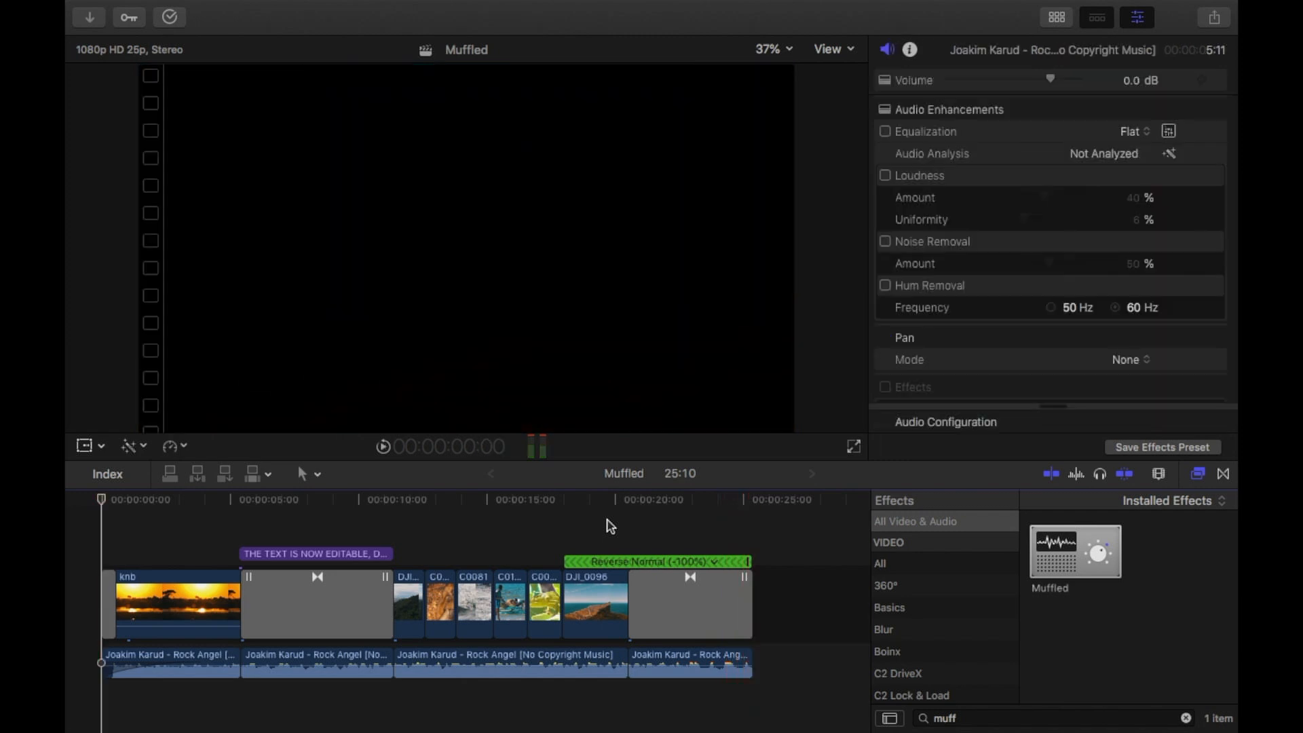
click(644, 530)
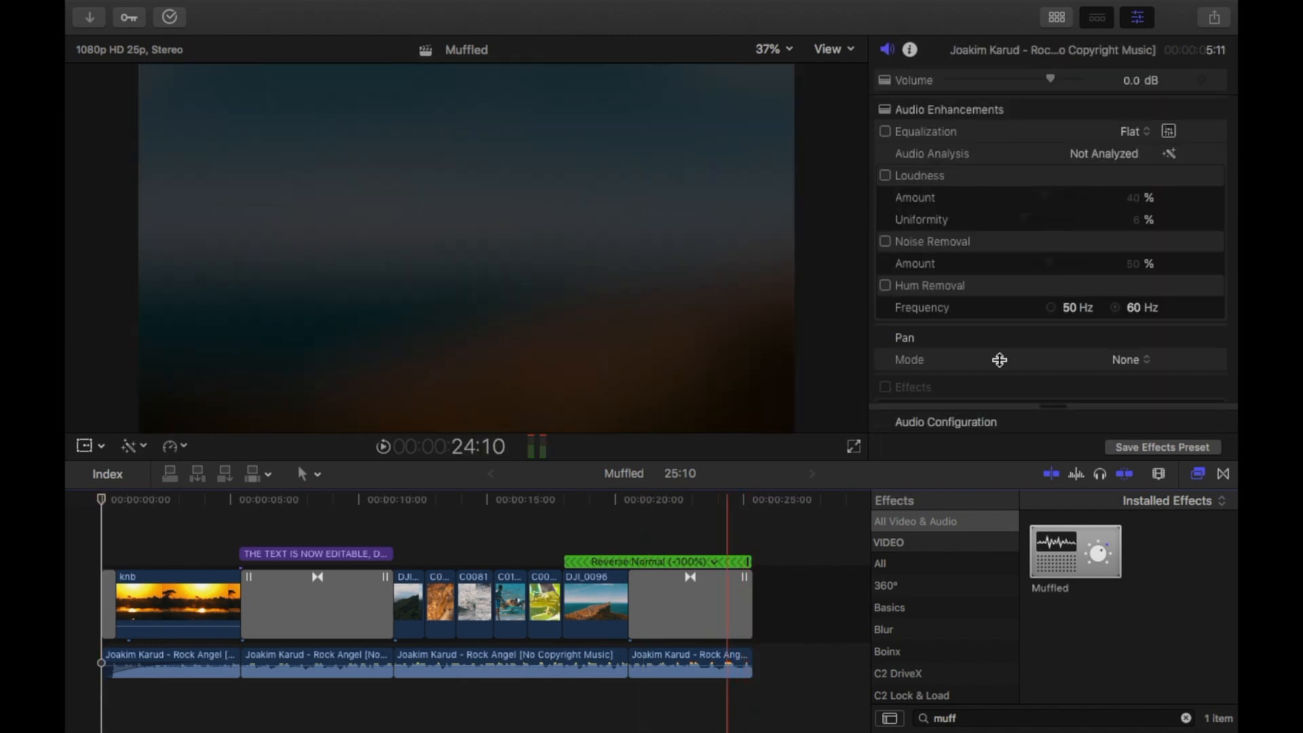
scroll(1024, 340, down, 2)
click(661, 657)
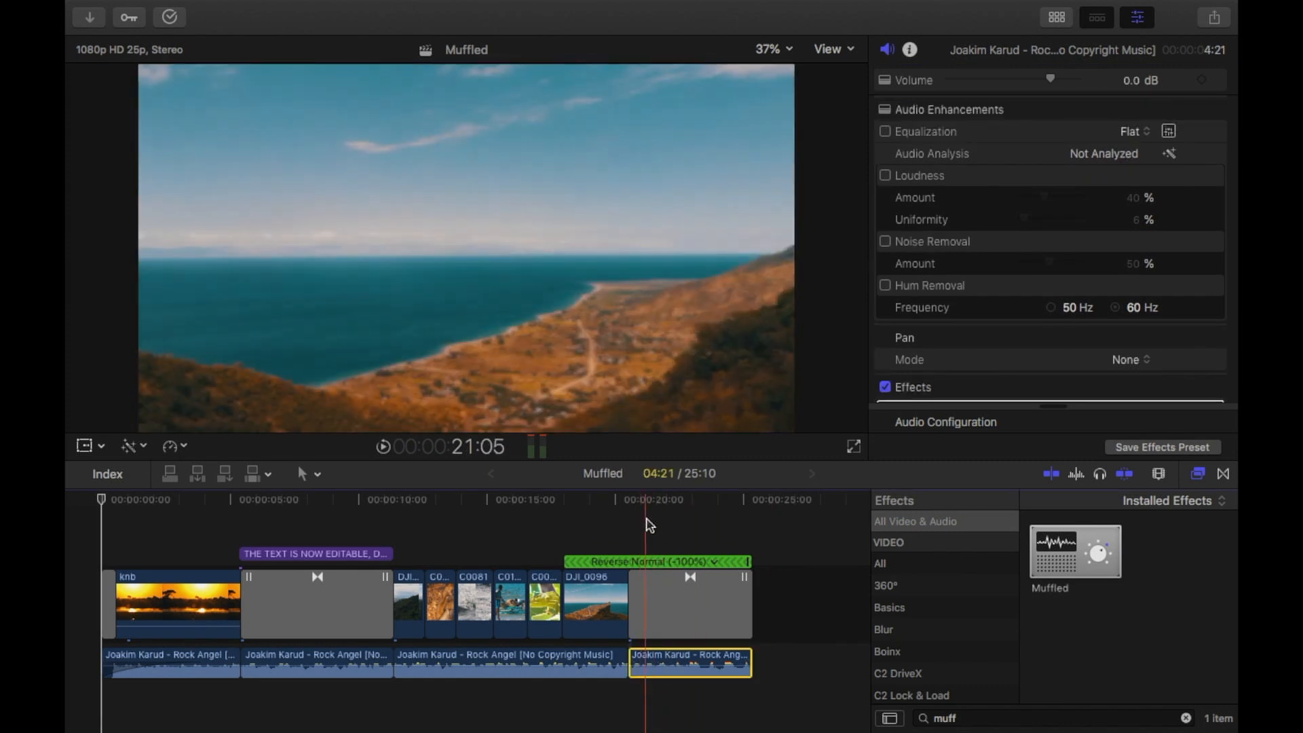
key(l)
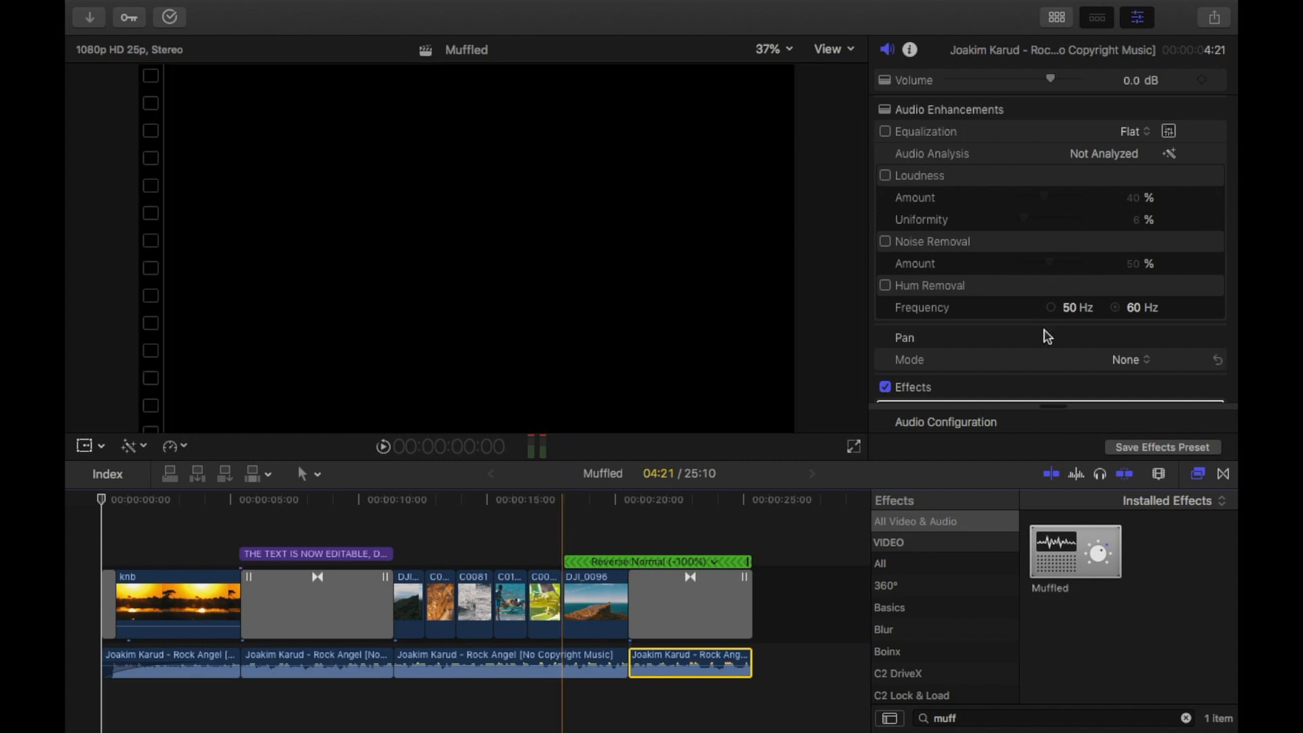
scroll(1096, 312, down, 3)
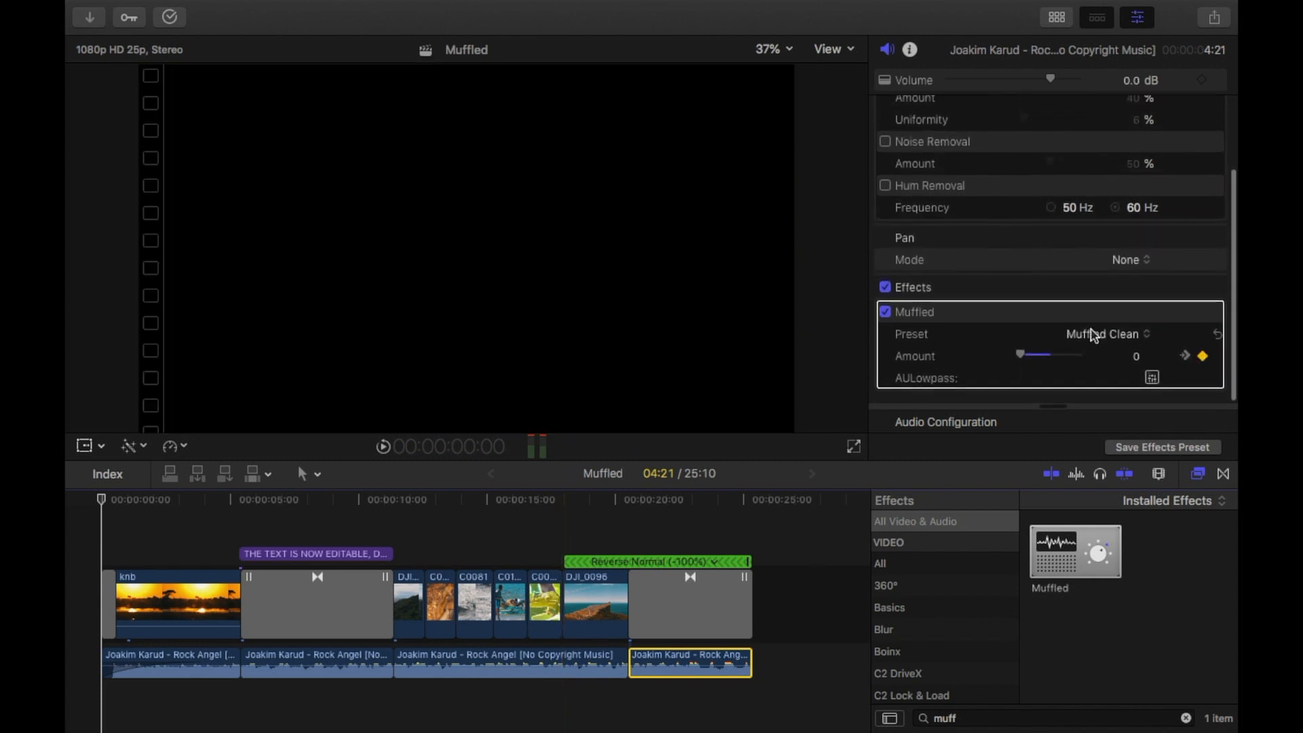
click(1092, 334)
click(1090, 335)
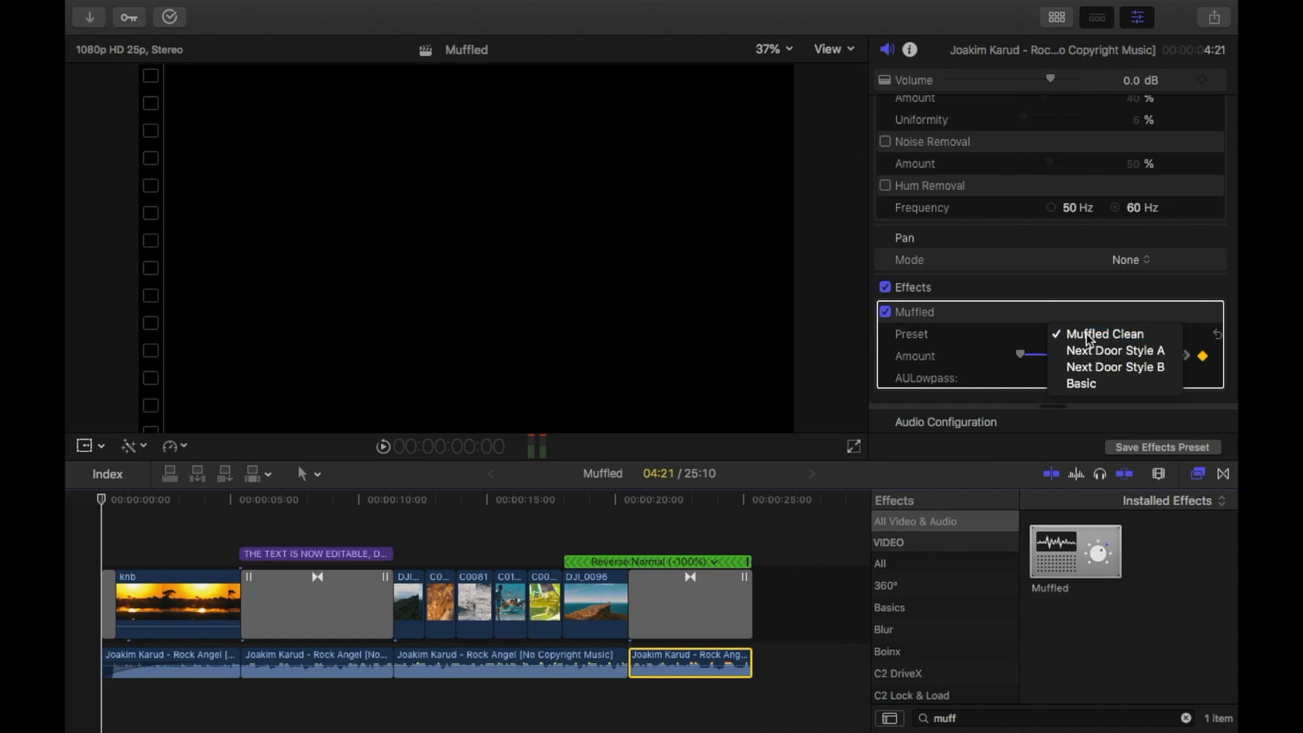